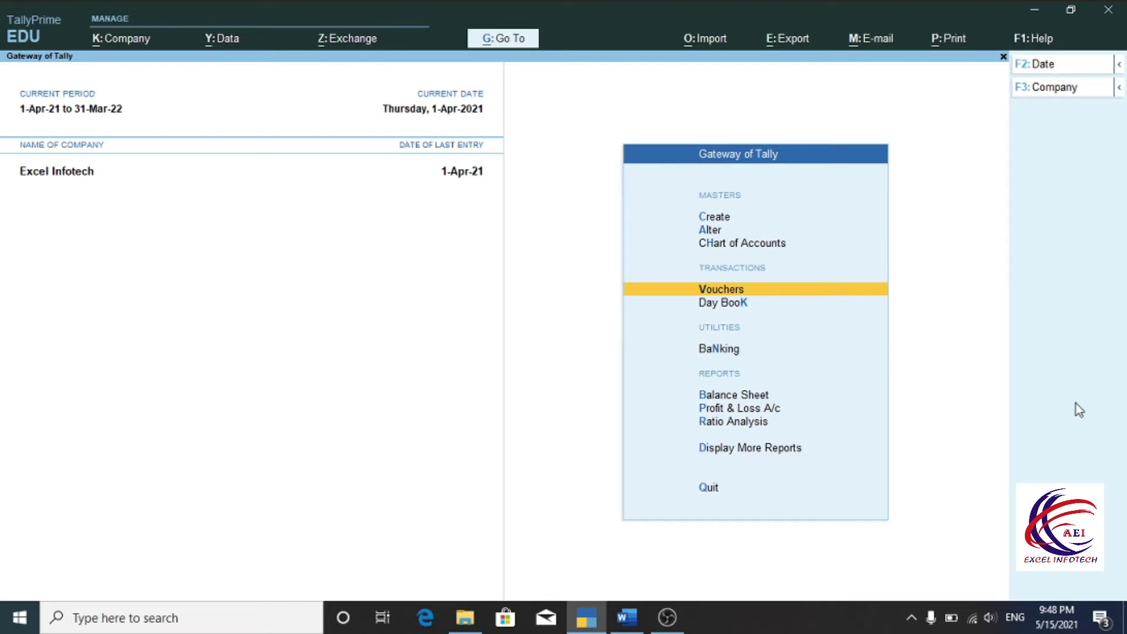
Review the company's Balance Sheet and return to the Gateway of Tally
left_click(741, 396)
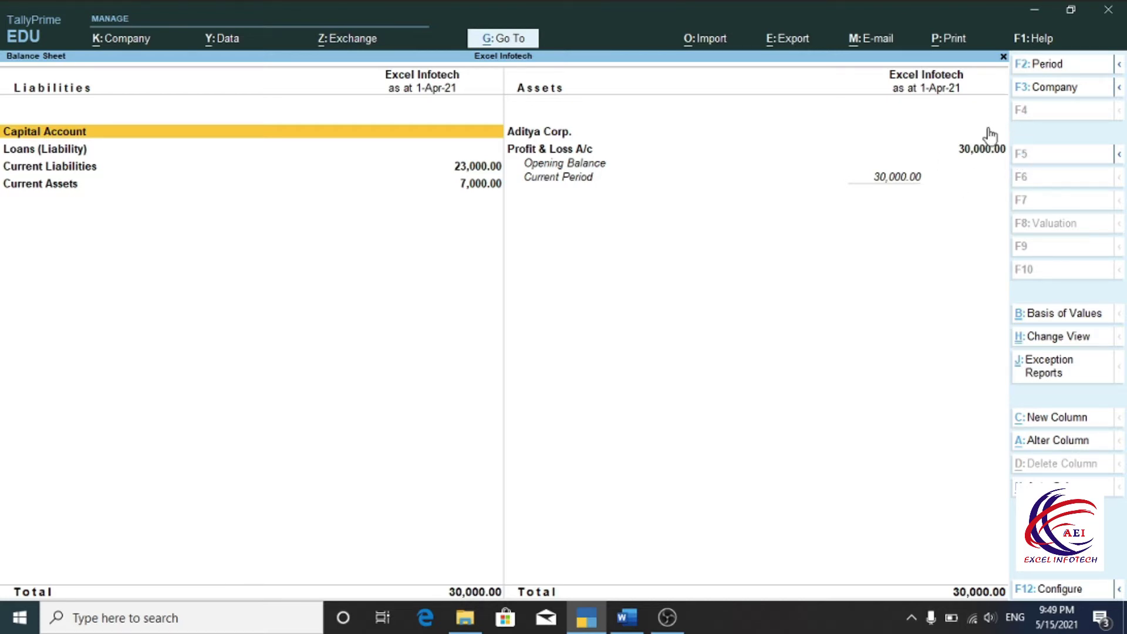
key("Escape")
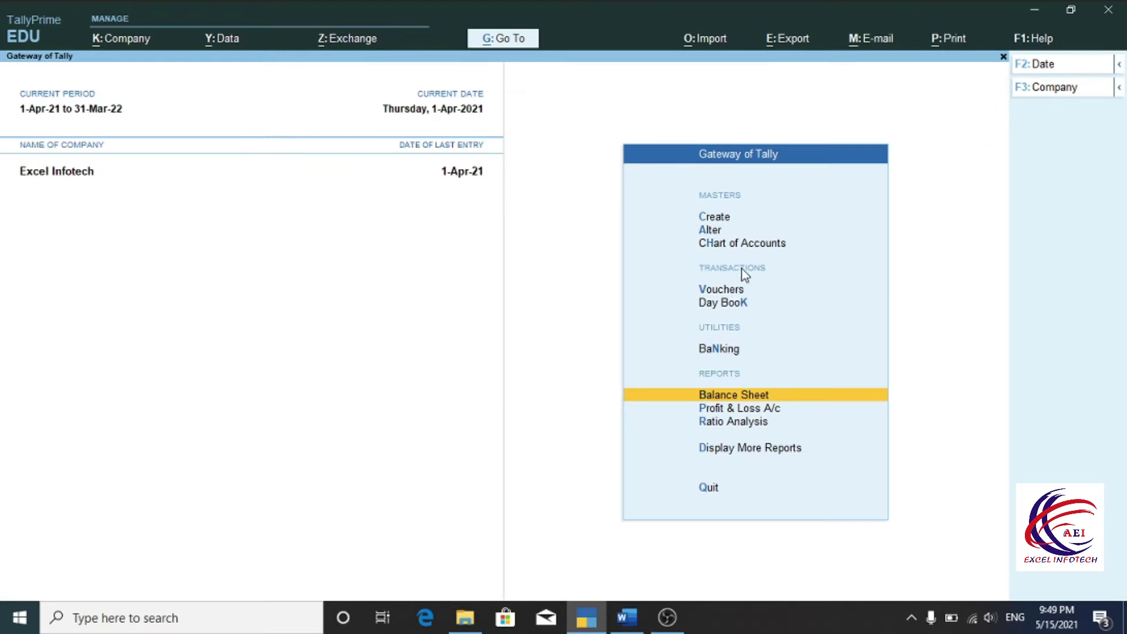
Start a new sales voucher and switch its entry mode to As Voucher
left_click(721, 291)
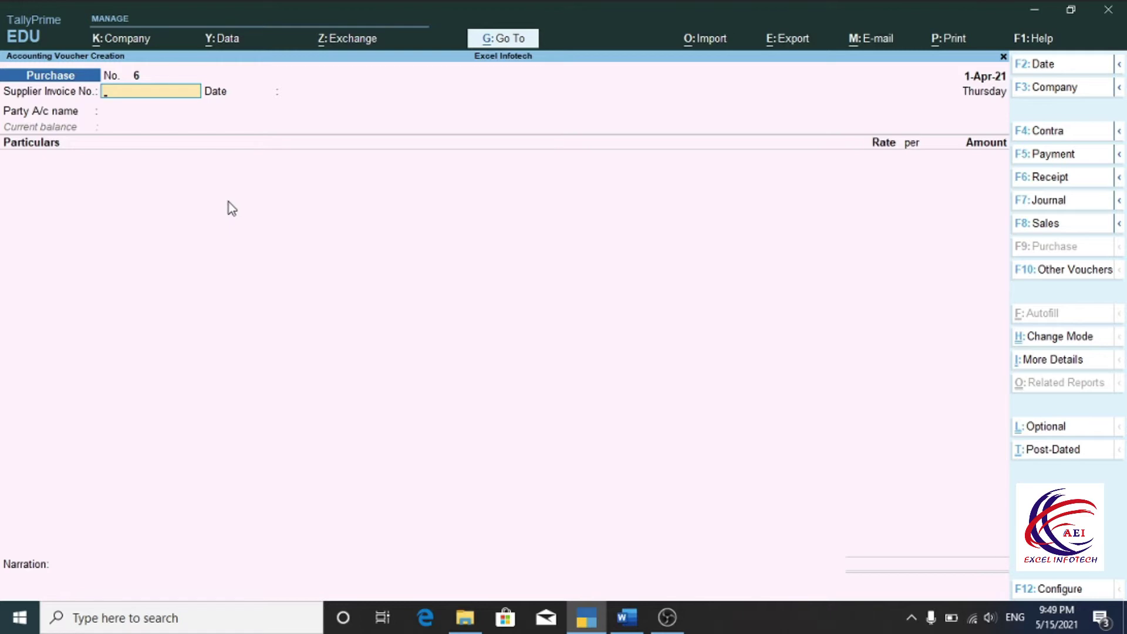
key("F8")
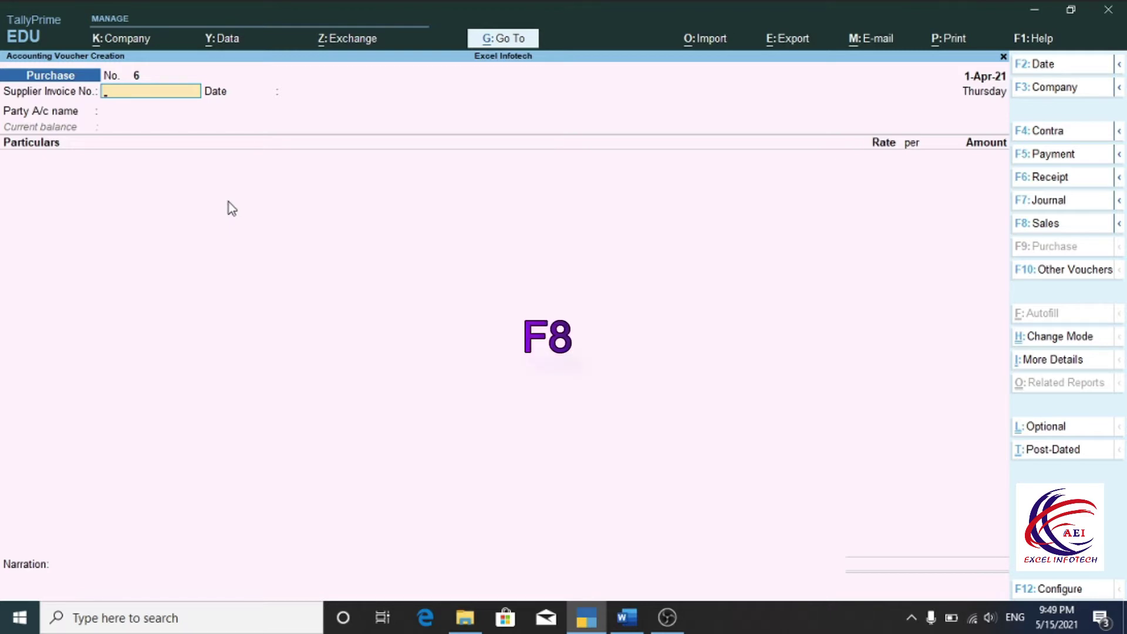
key("F8")
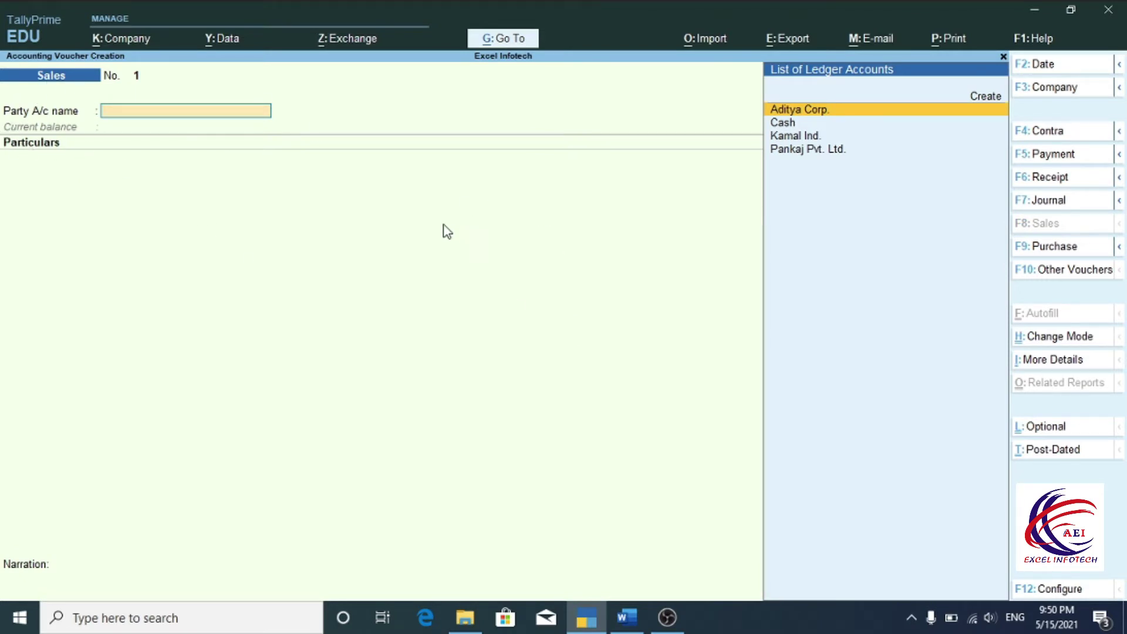
key("ctrl+h")
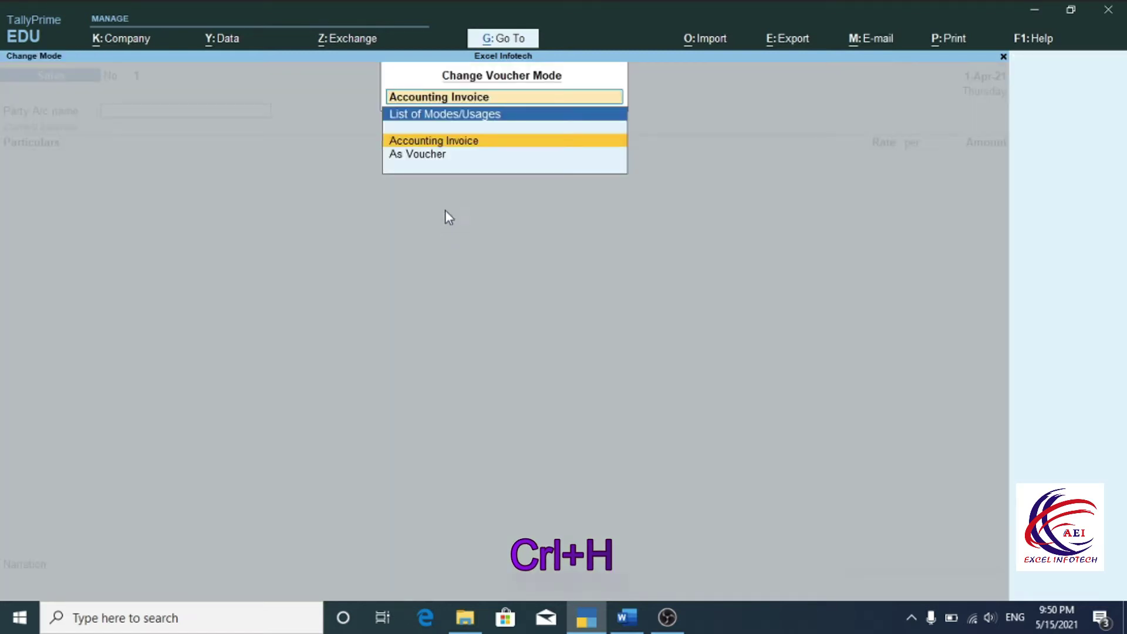
left_click(418, 155)
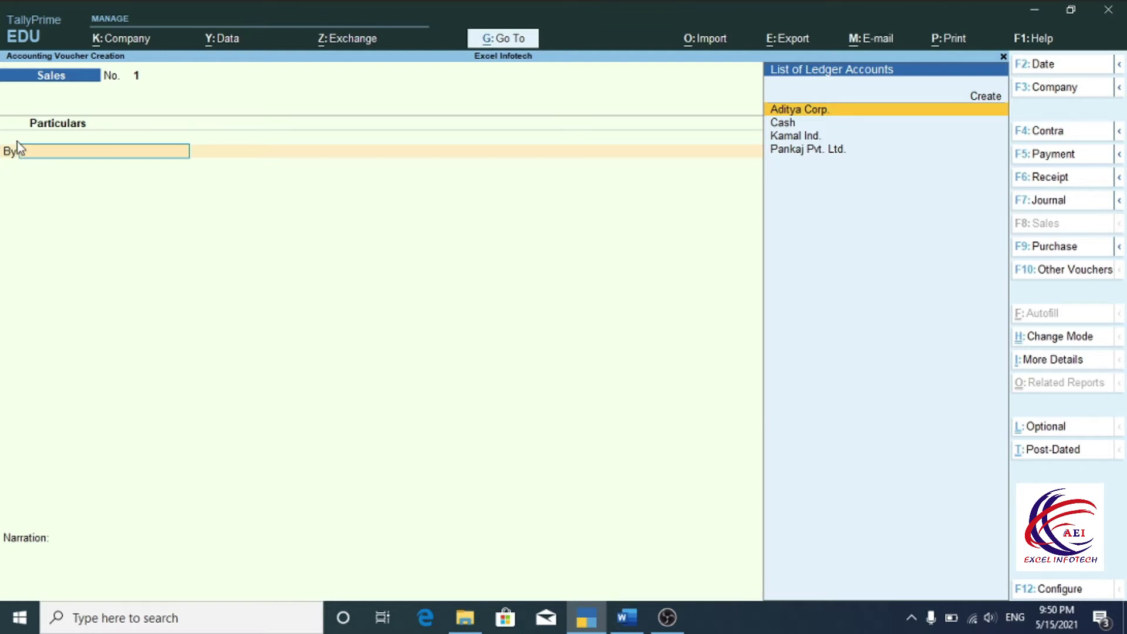
Configure voucher entry to use Cr/Dr instead of To/By and accept the remaining settings
key("F12")
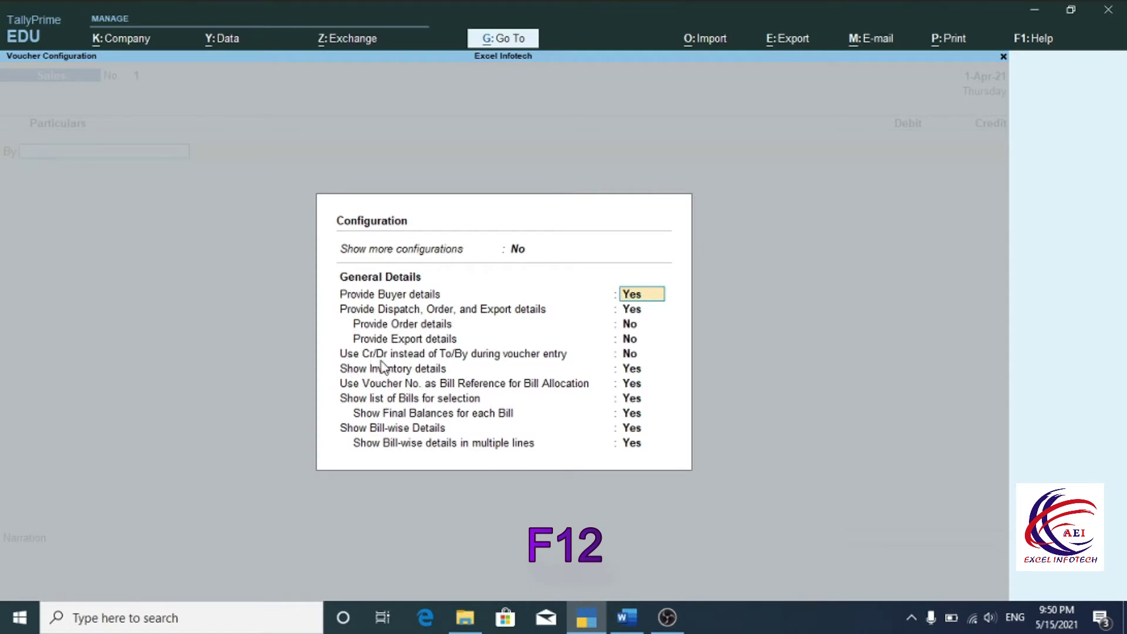
left_click(632, 357)
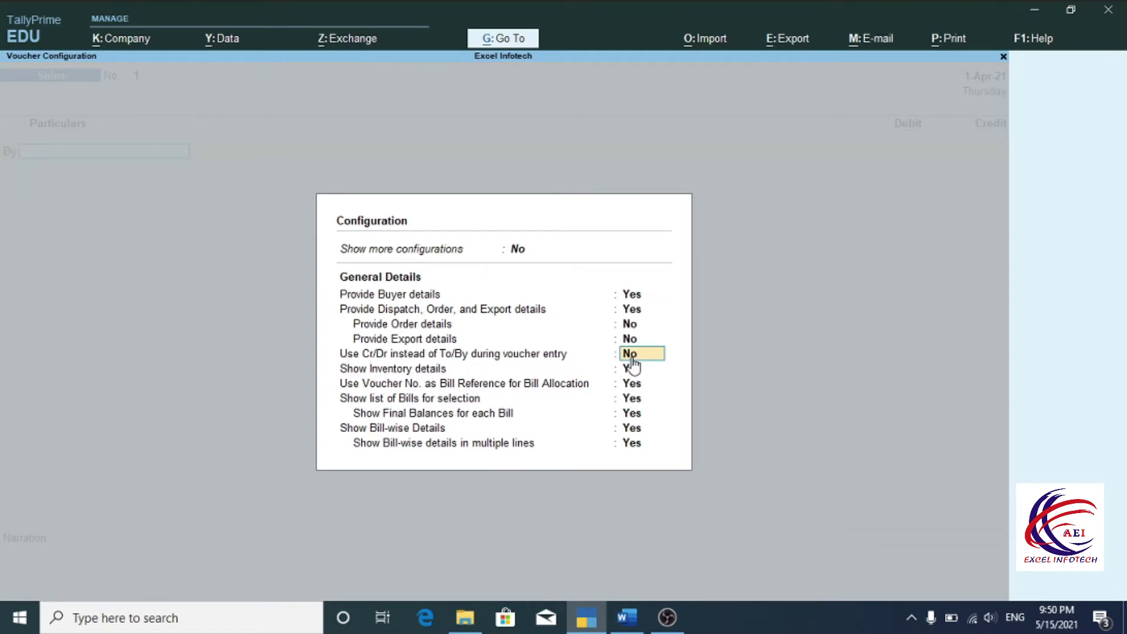
type("y")
key("Return")
key("Return")
key("Return")
key("Return")
key("Return")
key("Return")
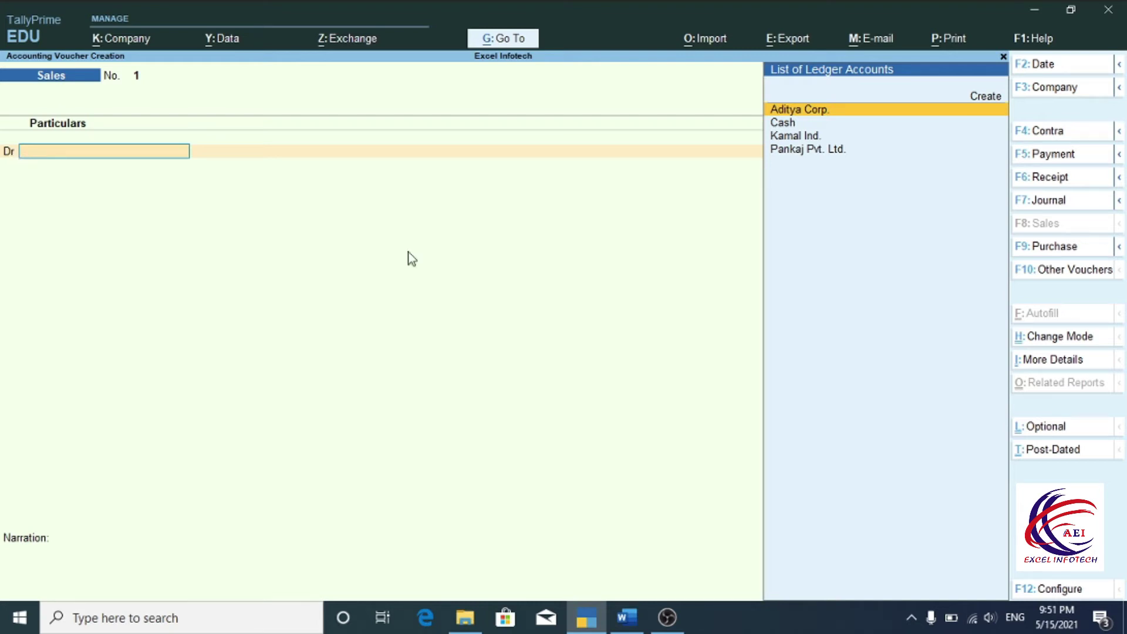
Switch to the Word question document and examine the party, amount and payment method in the first sale entry
left_click(627, 618)
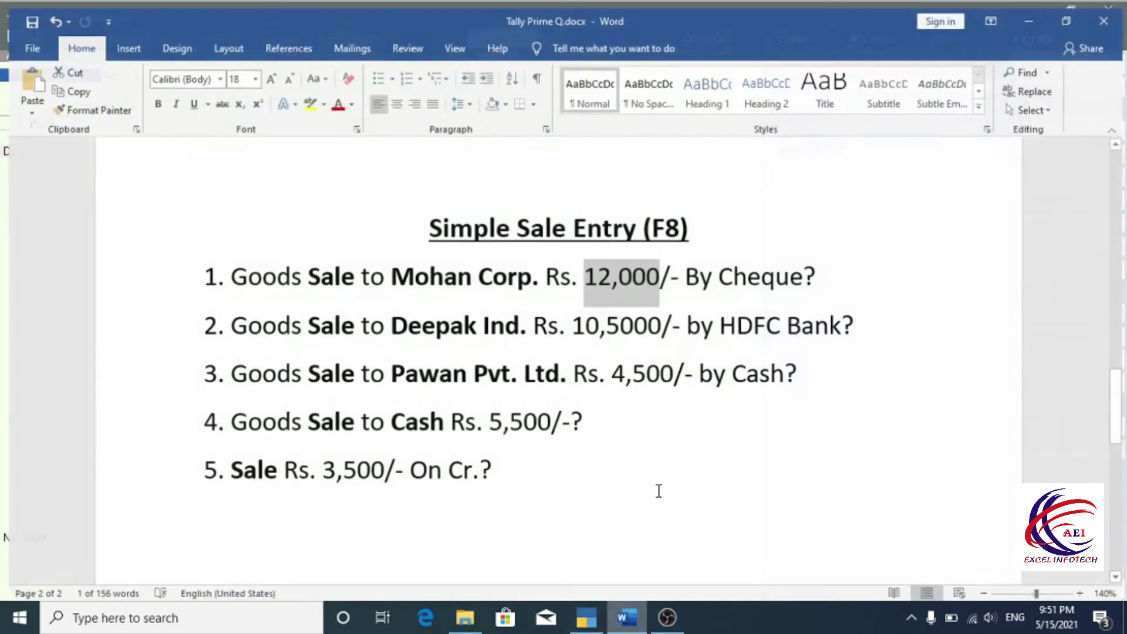
left_click_drag(234, 271, 802, 272)
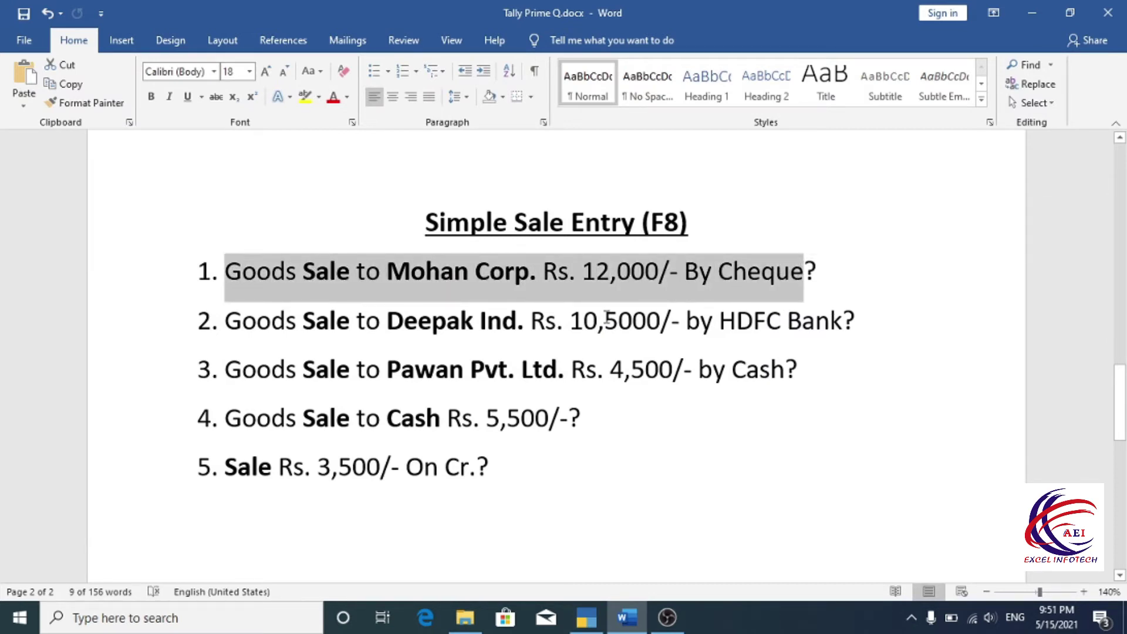
double_click(453, 281)
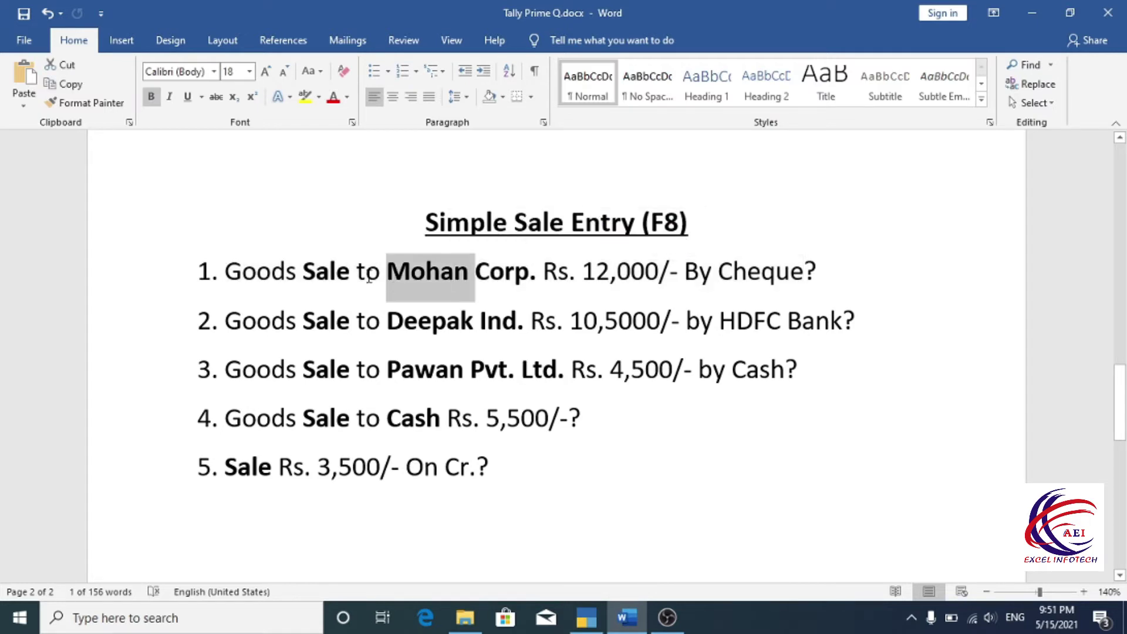
double_click(611, 275)
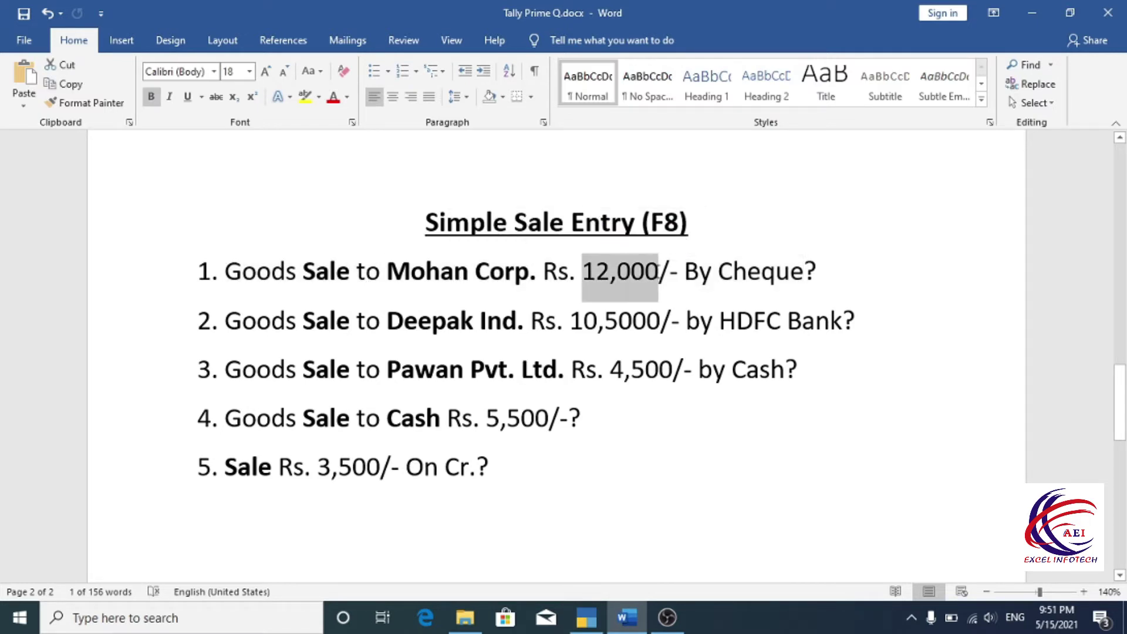
Back in TallyPrime, create a ledger named Mohan Corp. under Sundry Debtors from the voucher's debit line
left_click(586, 618)
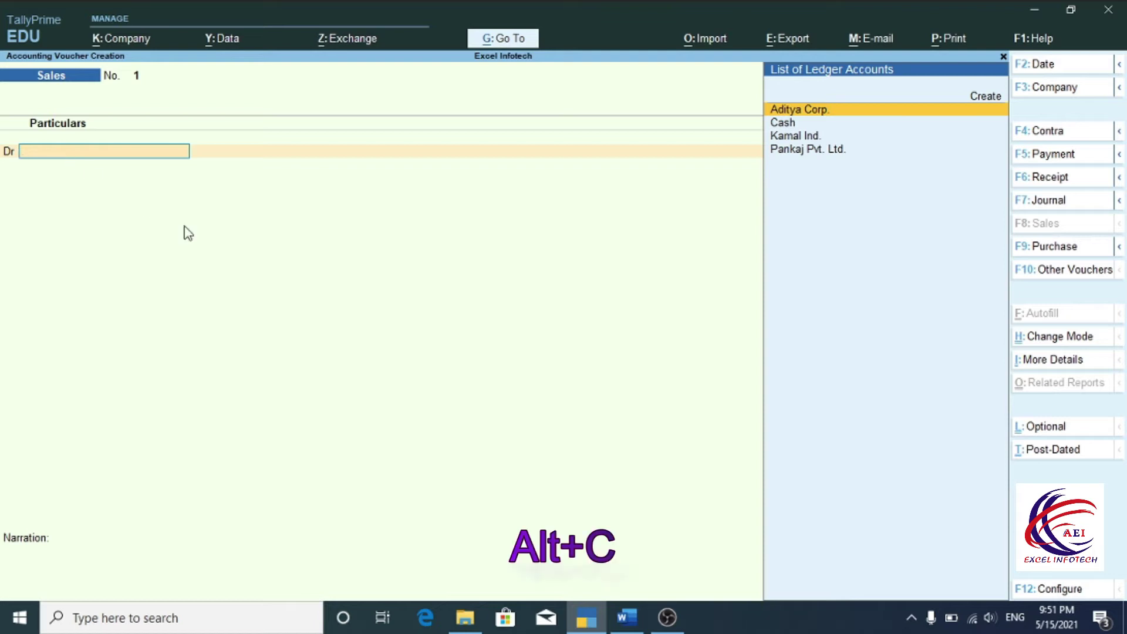
key("alt")
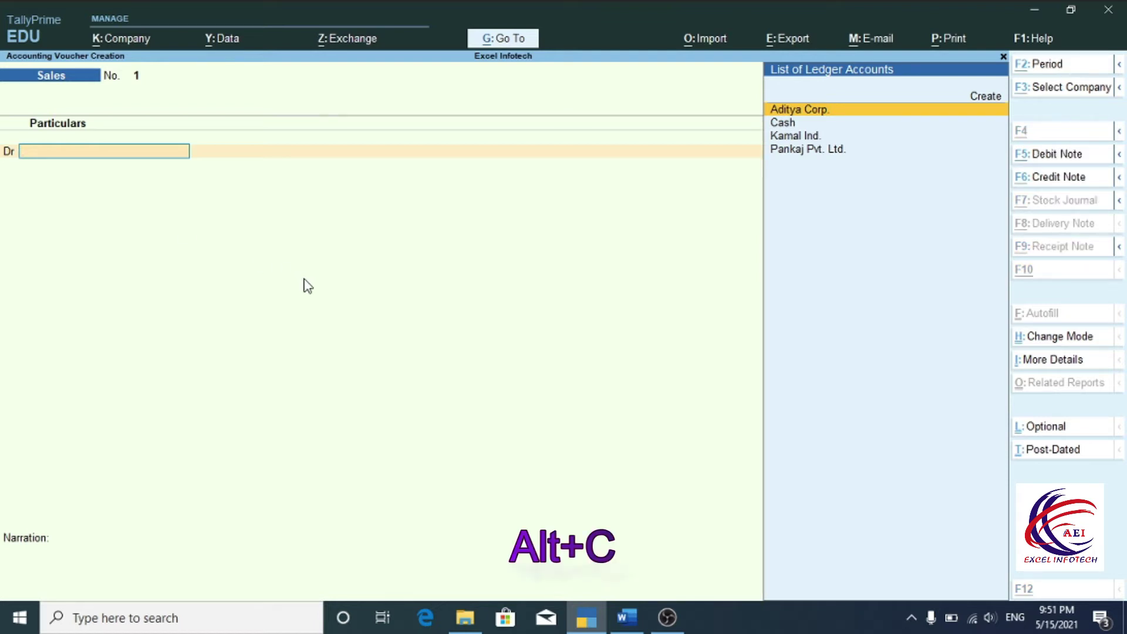
key("alt+c")
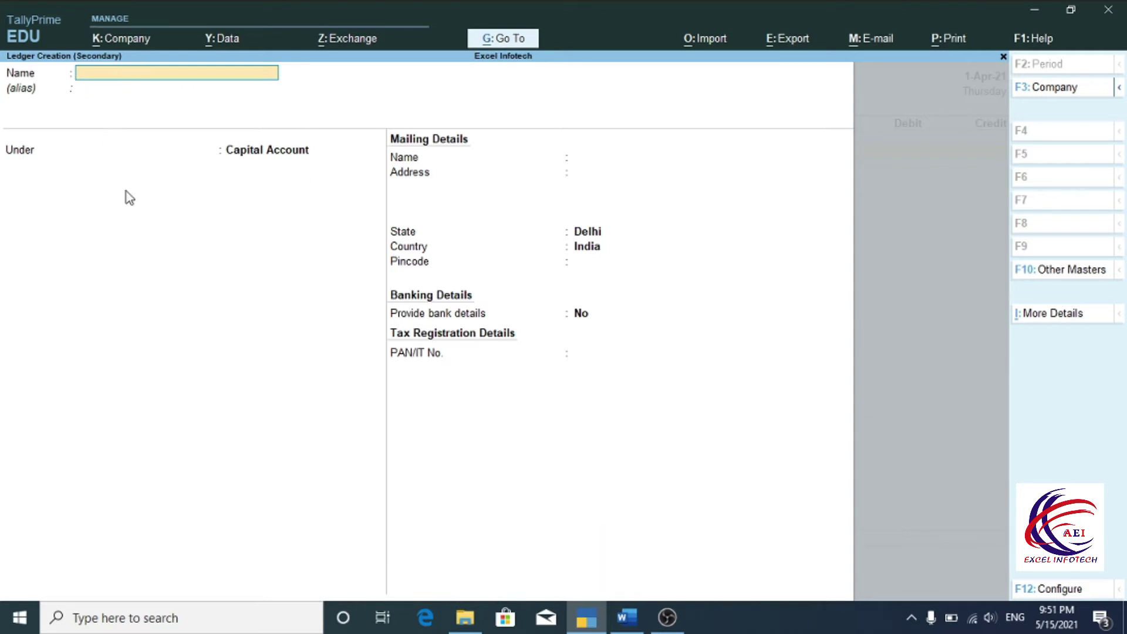
type("Mohan Corp.")
key("Return")
type("S")
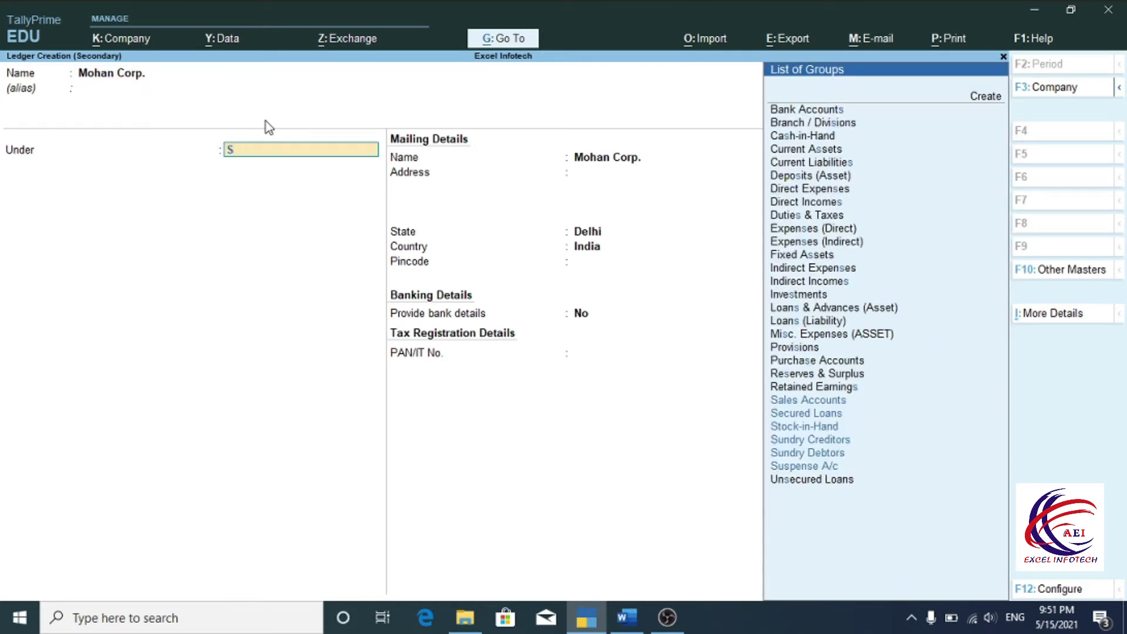
key("Down")
key("Down")
key("Down")
key("Down")
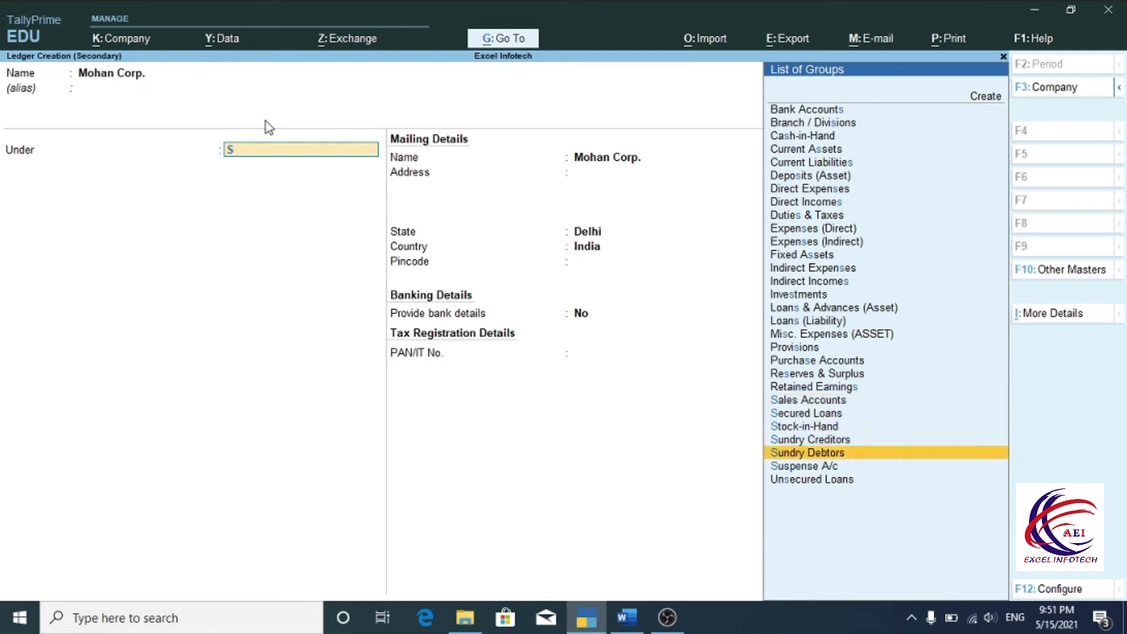
key("Return")
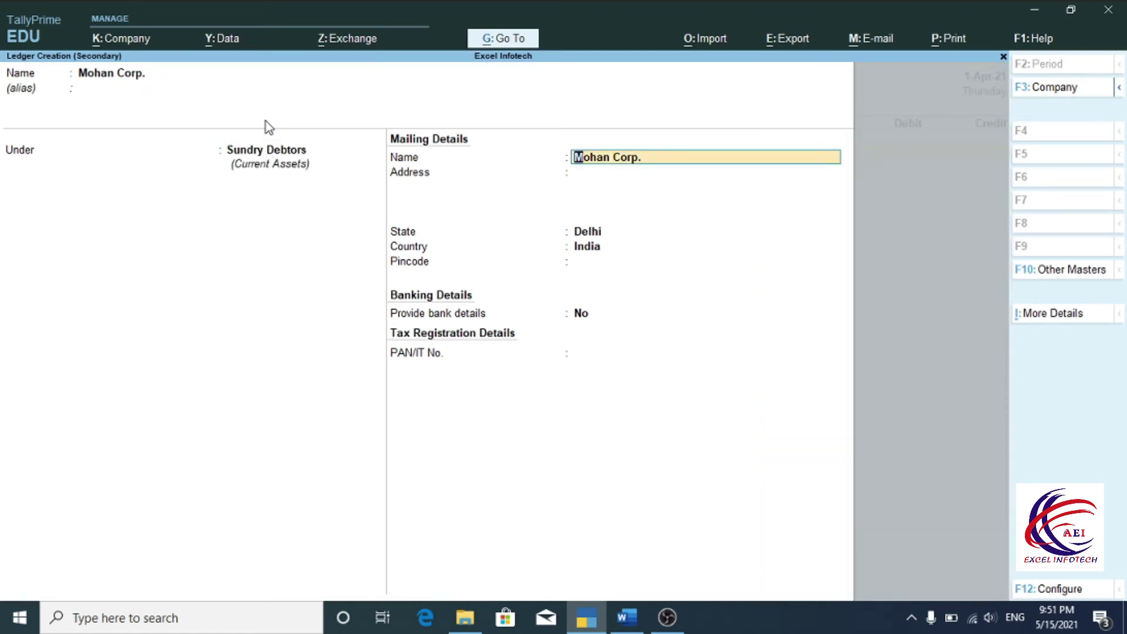
key("ctrl+a")
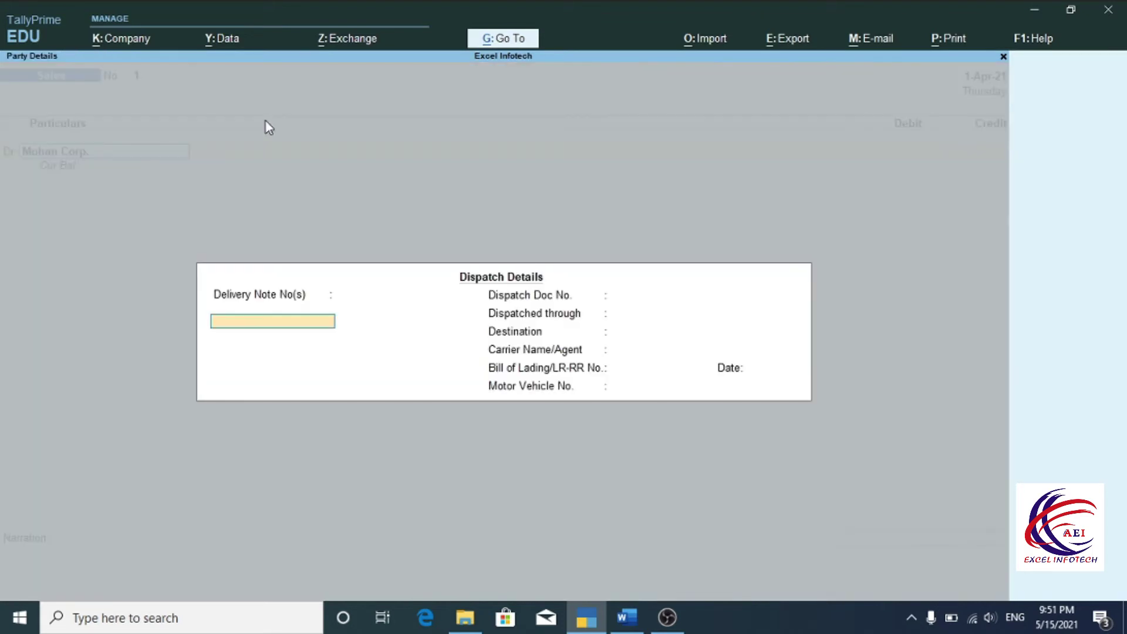
Accept the dispatch and party details unchanged and debit Mohan Corp. with 12000
key("ctrl+a")
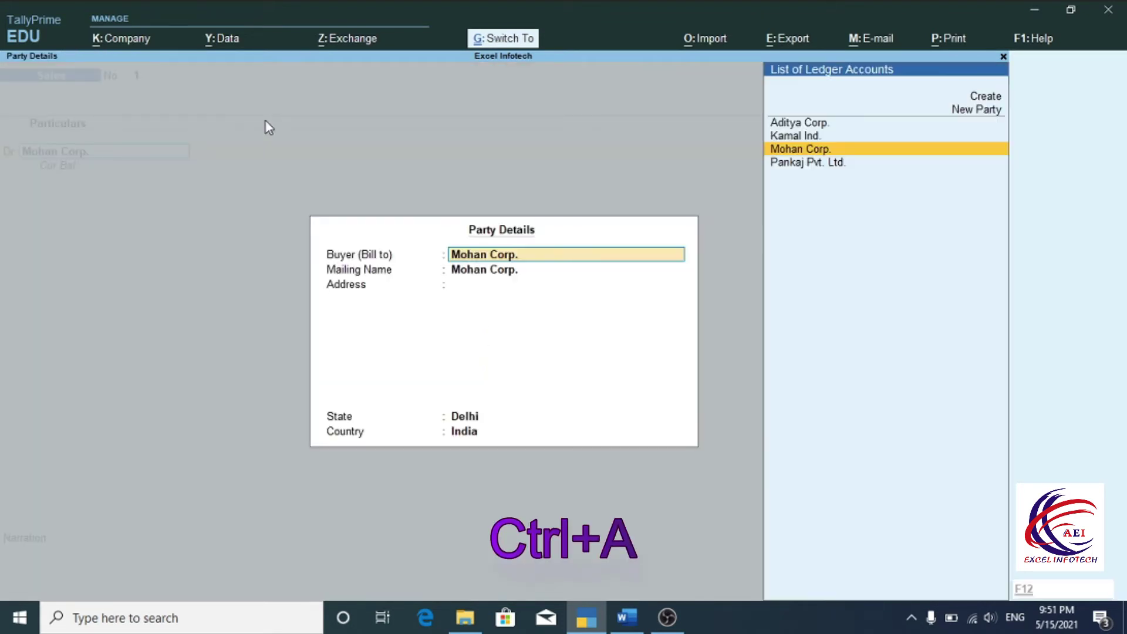
key("ctrl+a")
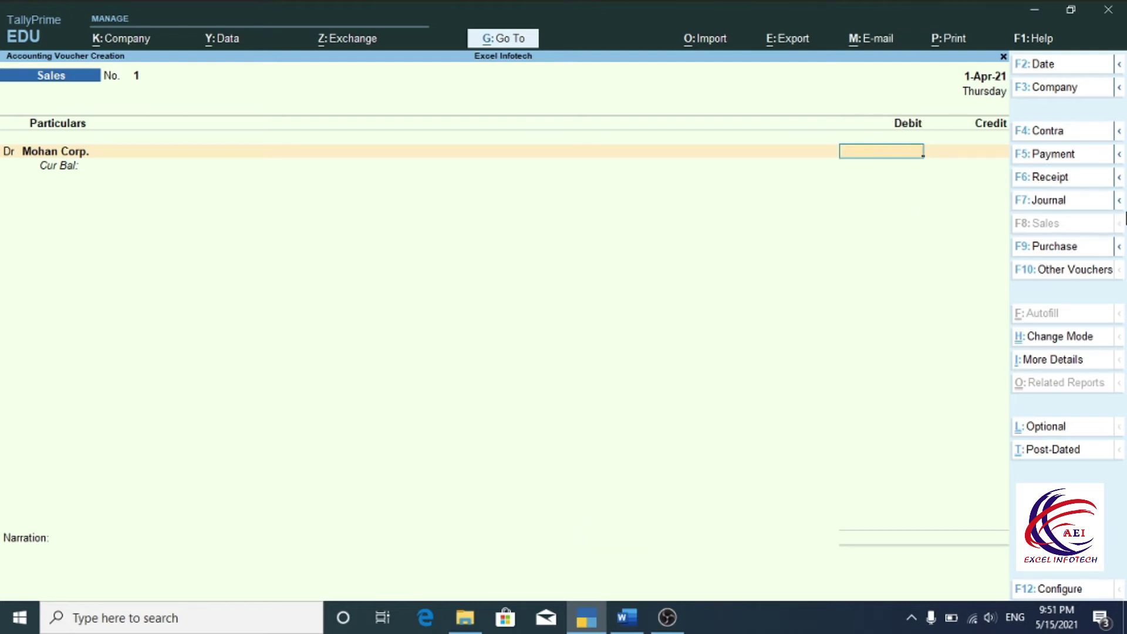
type("12000")
key("Return")
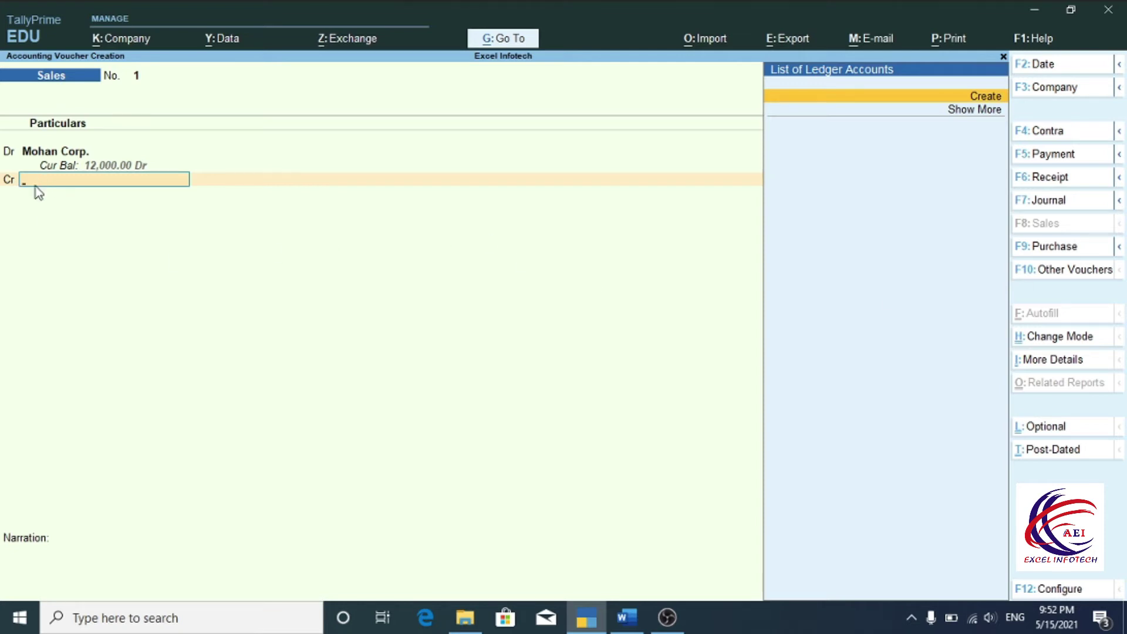
Create a ledger named Sales A/c under Sales Accounts for the voucher's credit line
left_click(985, 97)
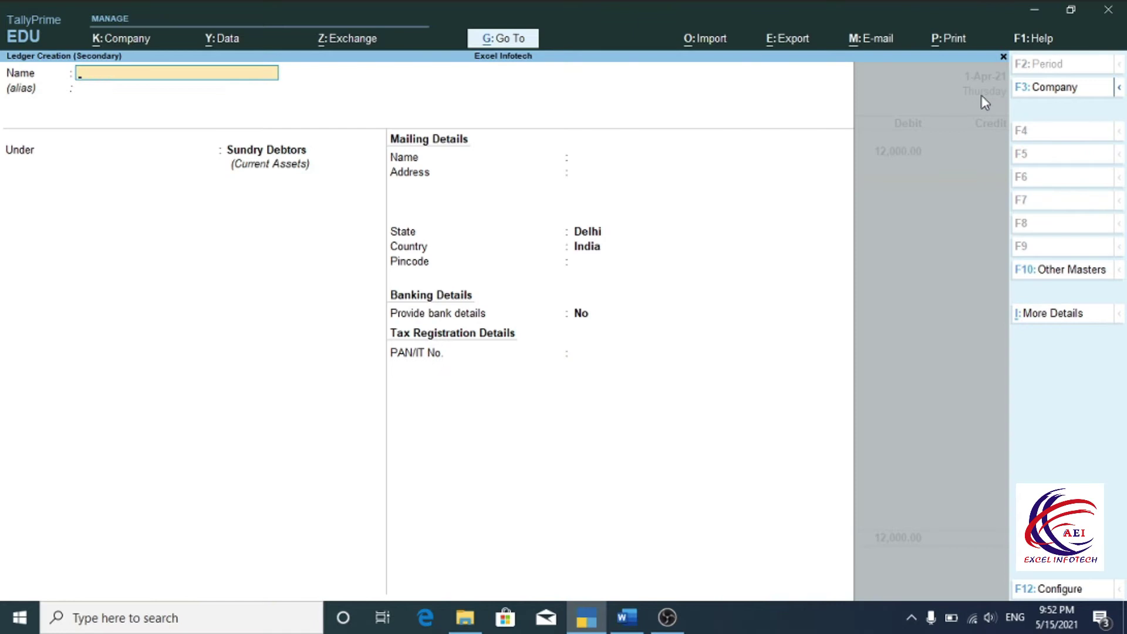
type("Sales A/c")
key("Return")
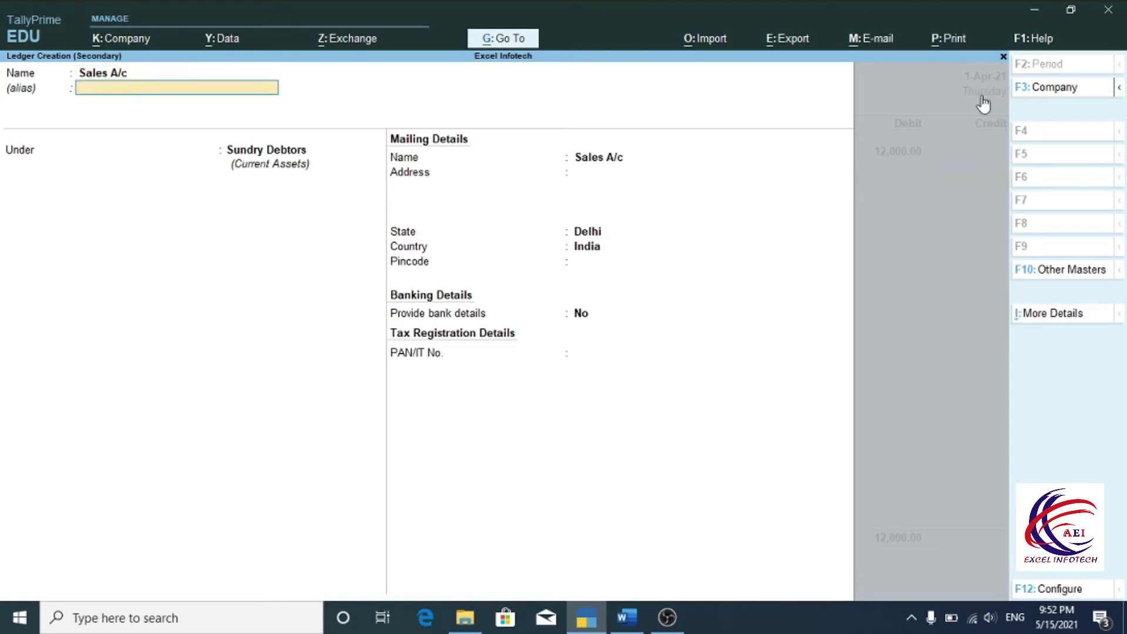
type("S")
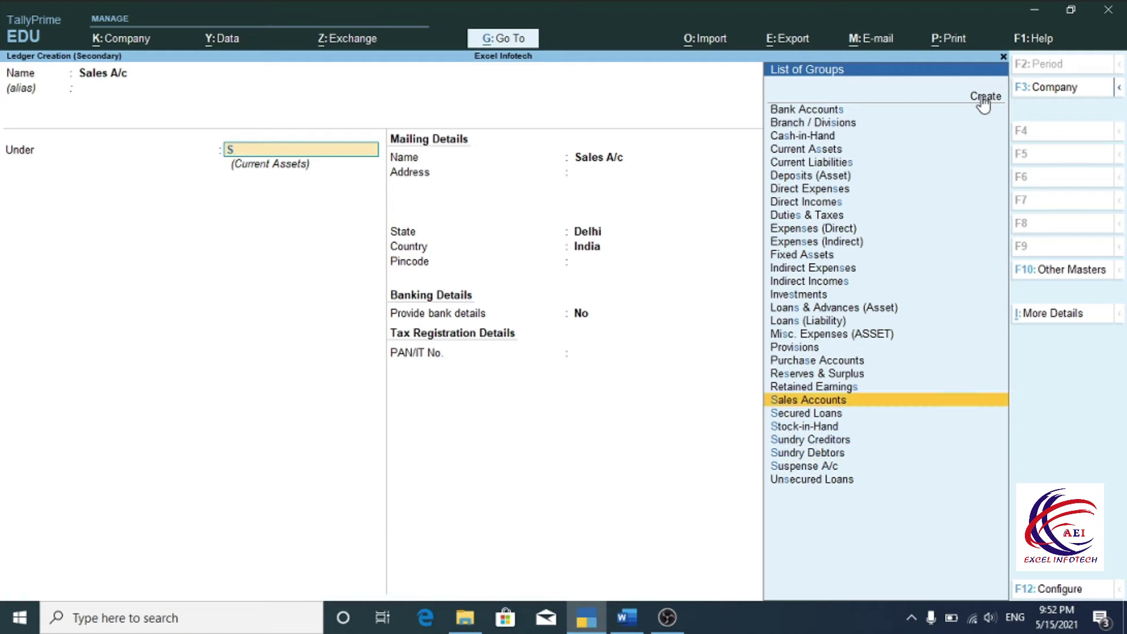
key("Down")
key("Up")
key("Return")
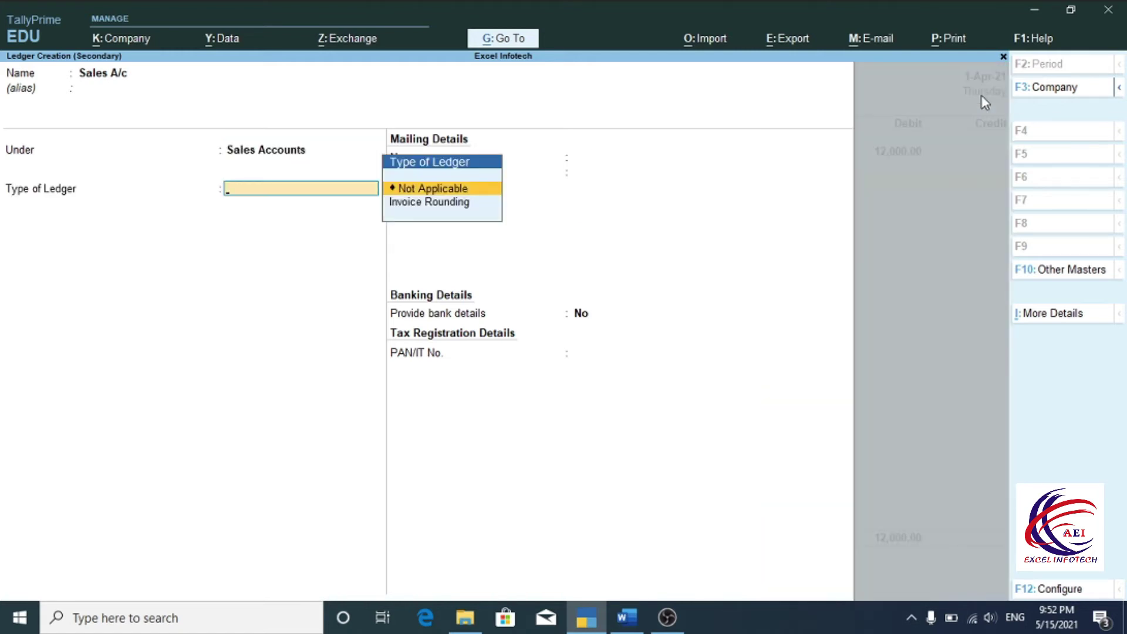
key("ctrl+a")
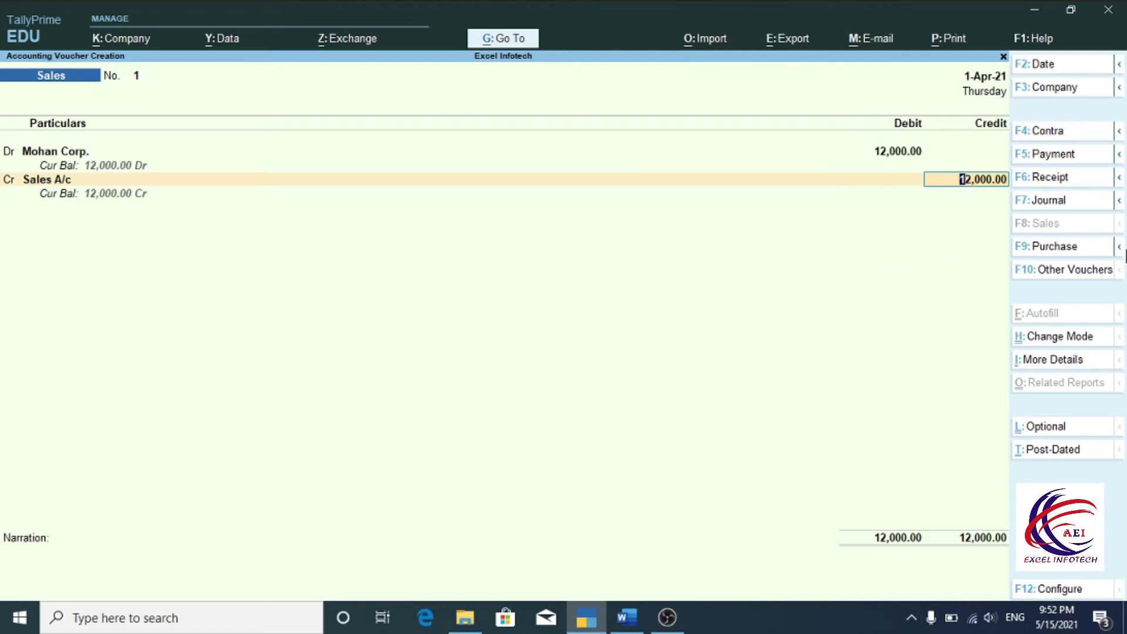
Accept the 12,000.00 credit, enter the narration "Goods Sale to Mohan Corp. by Cheque." and save the sales voucher
key("Return")
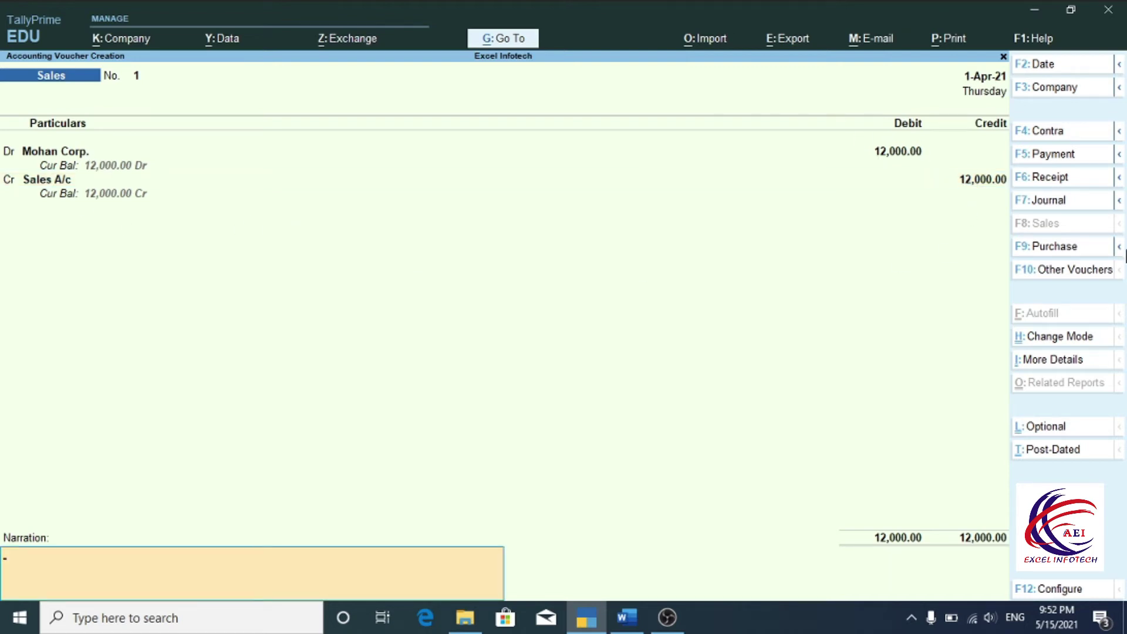
type("Godd")
key("BackSpace")
key("BackSpace")
type("ods Sale to Moha")
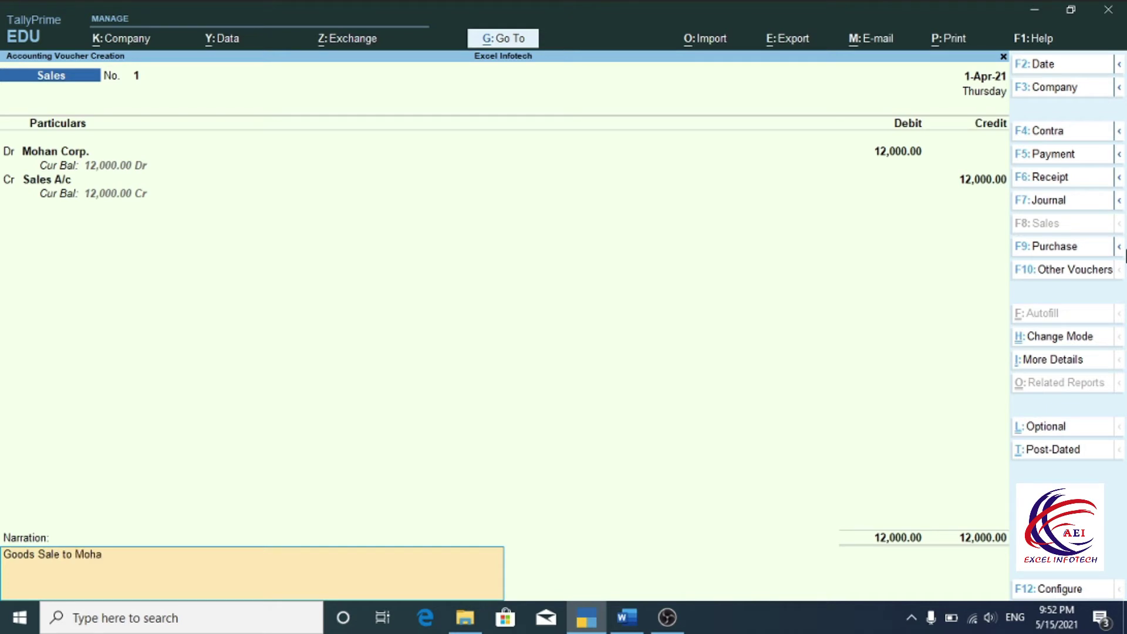
type("n Corp. by Cheque.")
key("Return")
key("Return")
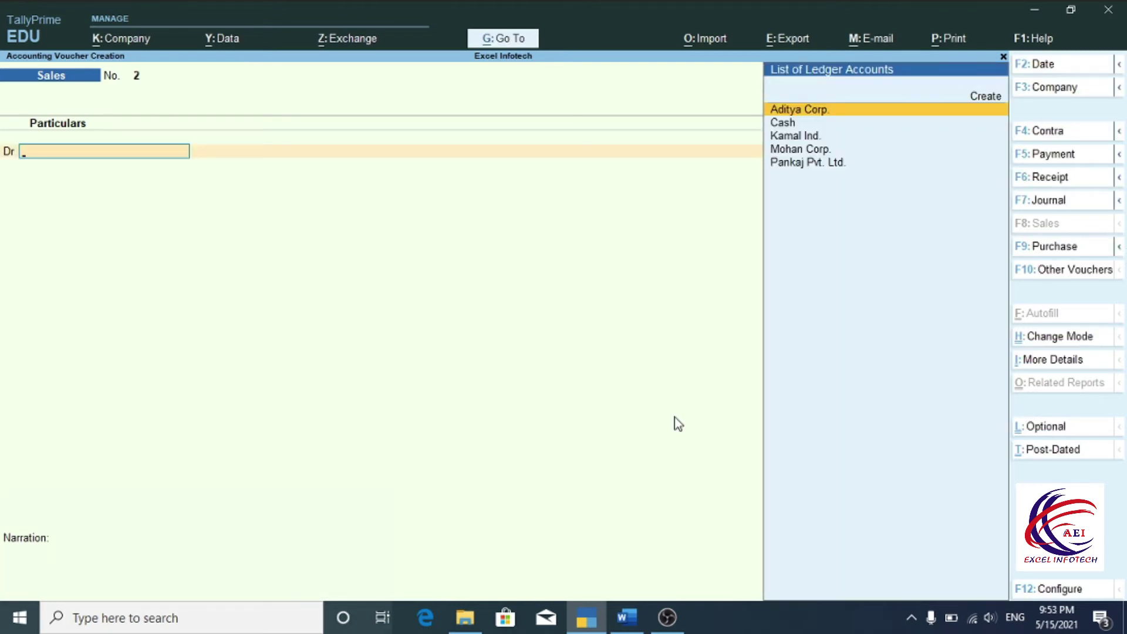
Quit voucher creation and open the Balance Sheet to review the effect of the sale
key("Escape")
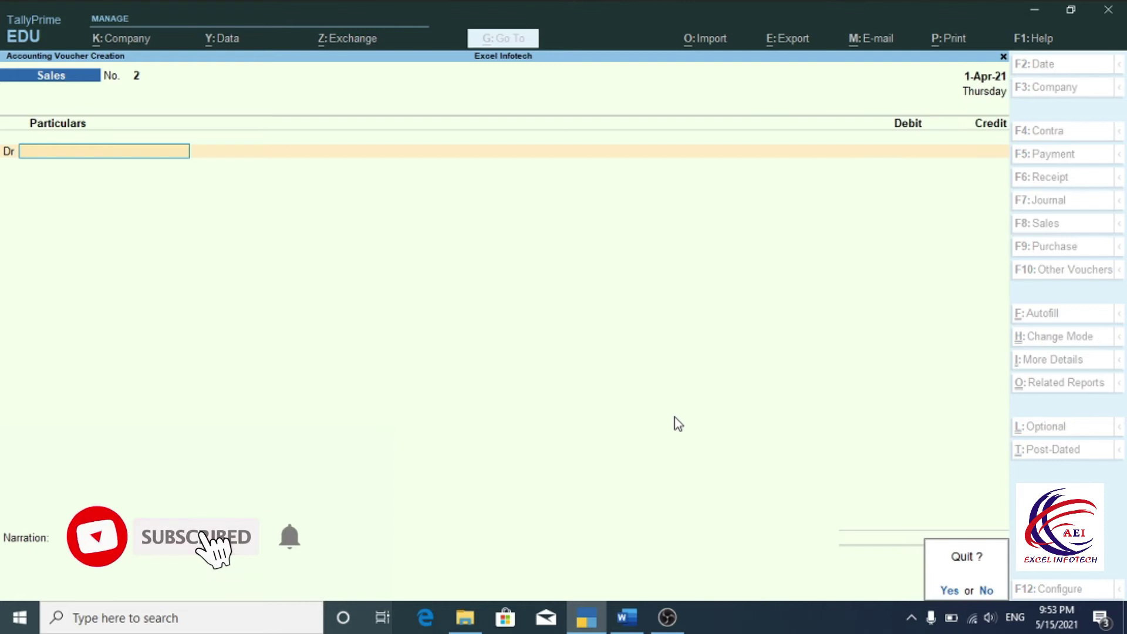
key("Return")
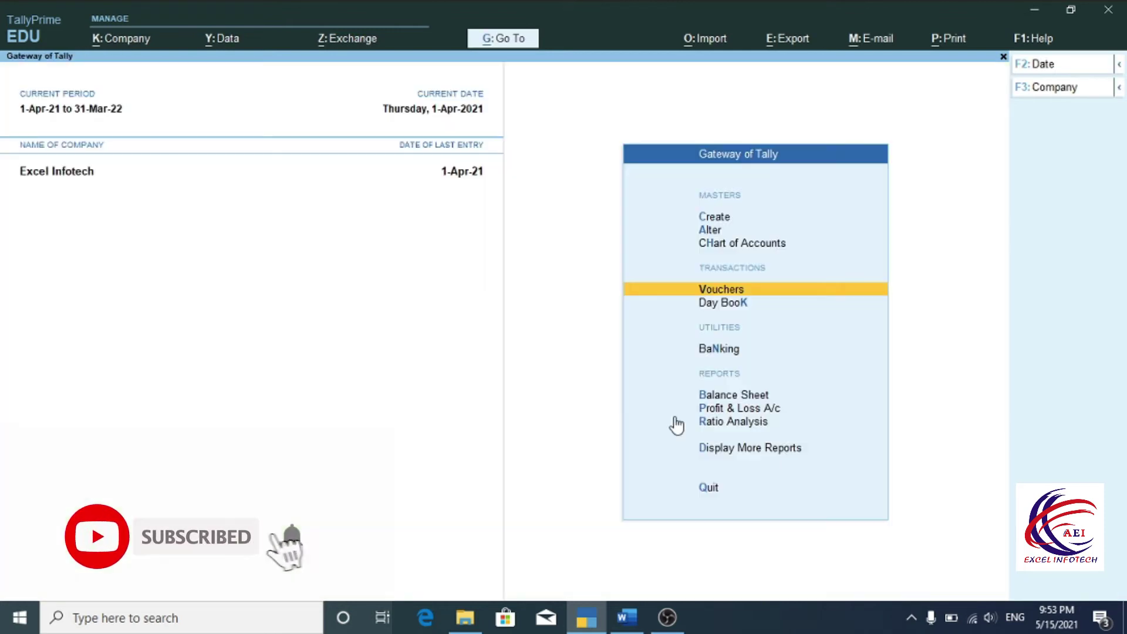
left_click(755, 396)
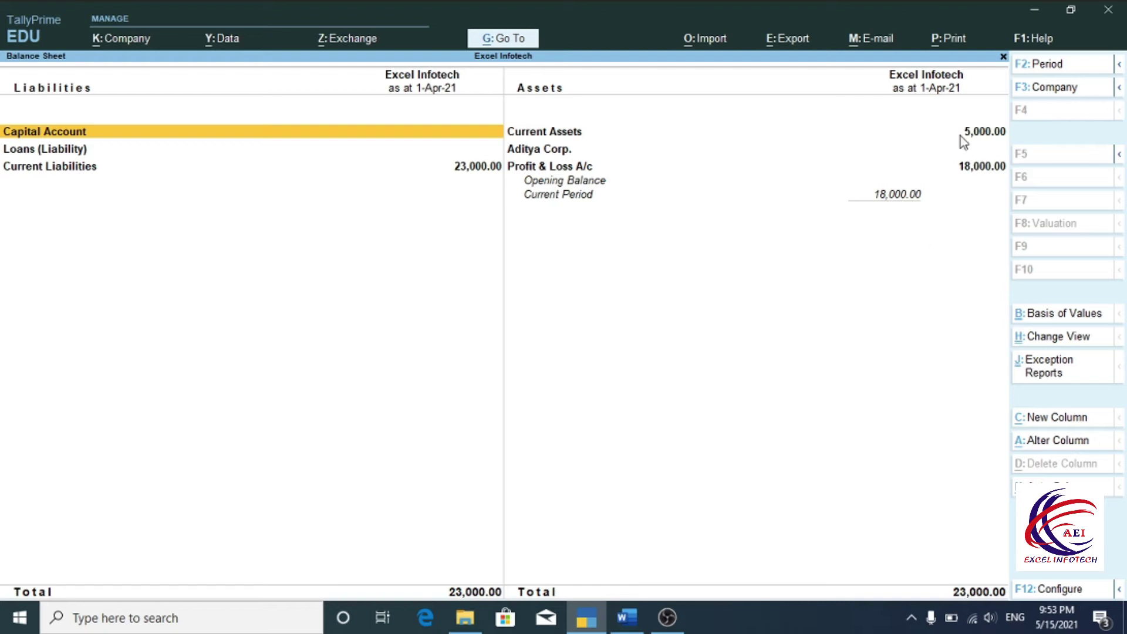
Open the Current Assets group from the Balance Sheet, examine its Sundry Debtors and Cash-in-Hand balances, and leave the group summary
left_click(646, 134)
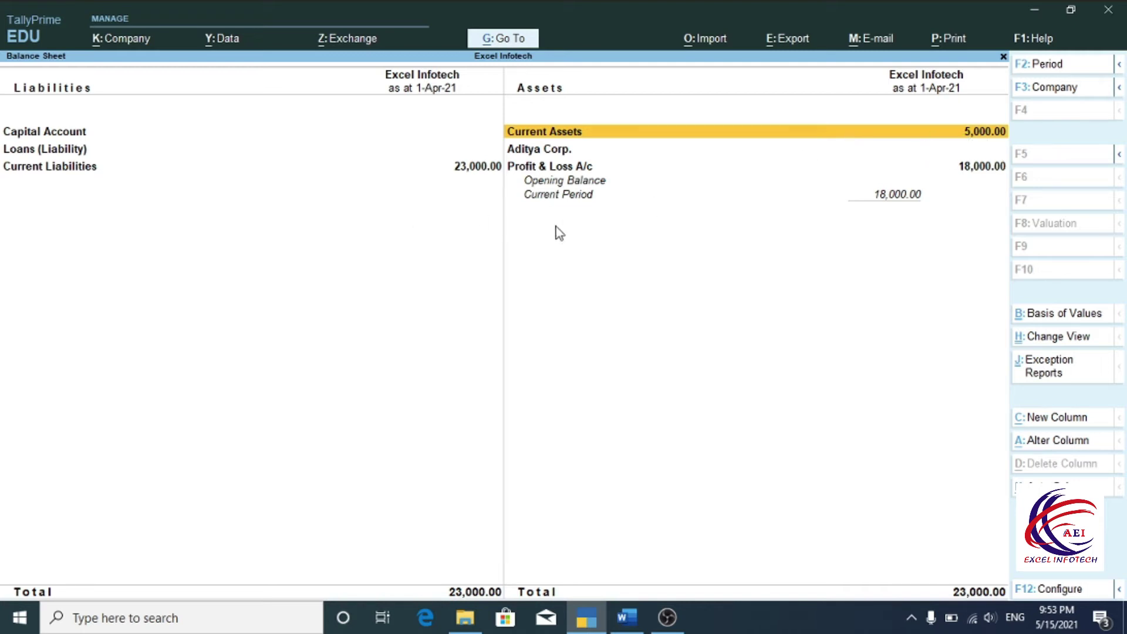
left_click(628, 138)
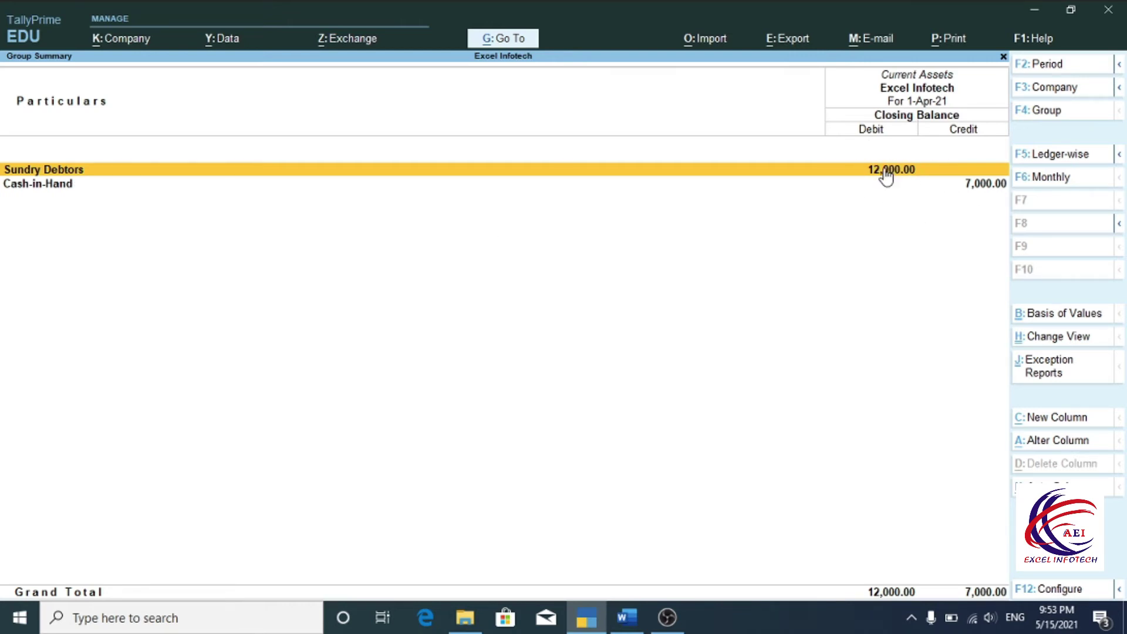
left_click(985, 185)
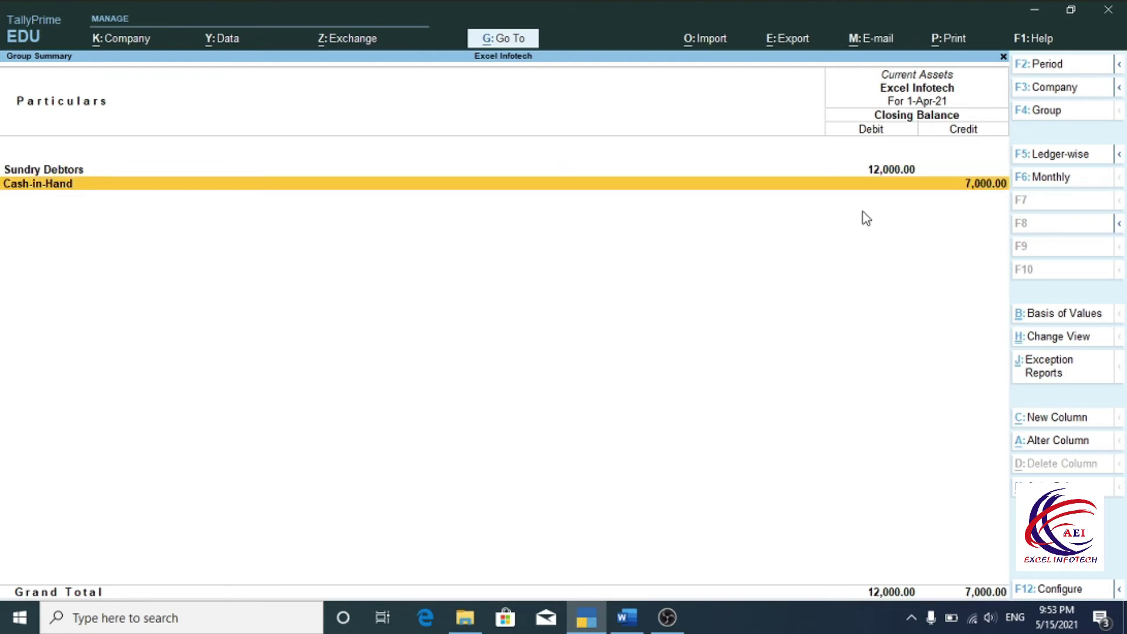
key("Escape")
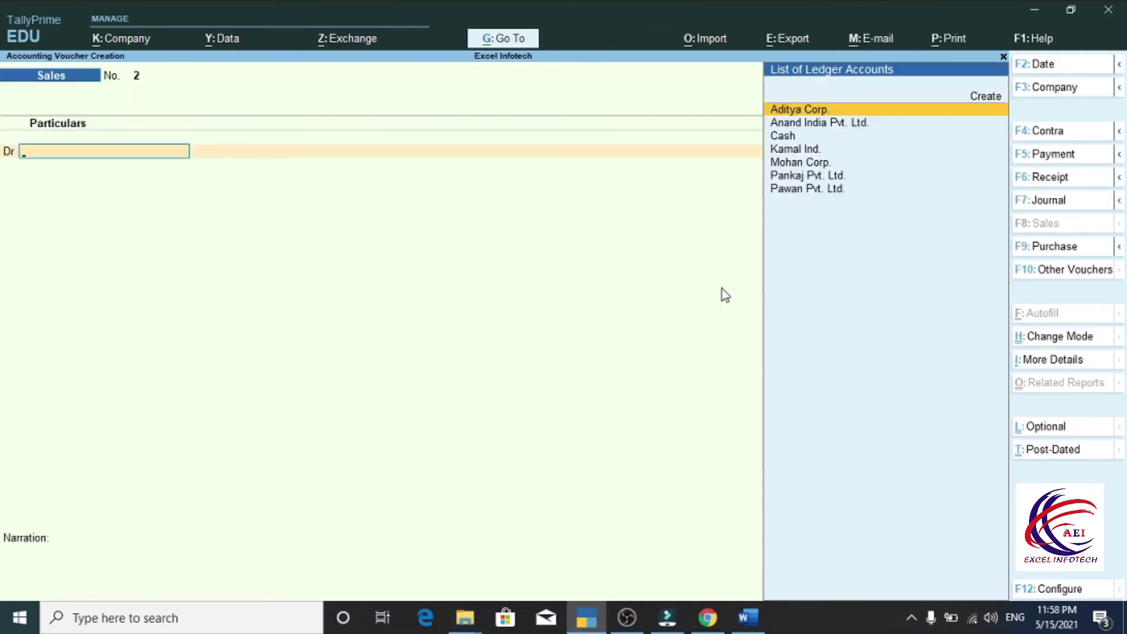
Check question 2 in the Word list, return to TallyPrime and create a ledger named Deepak Ind under Sundry Debtors for the voucher's debit line
key("alt+Tab")
left_click_drag(226, 359, 646, 361)
key("alt+Tab")
key("alt+c")
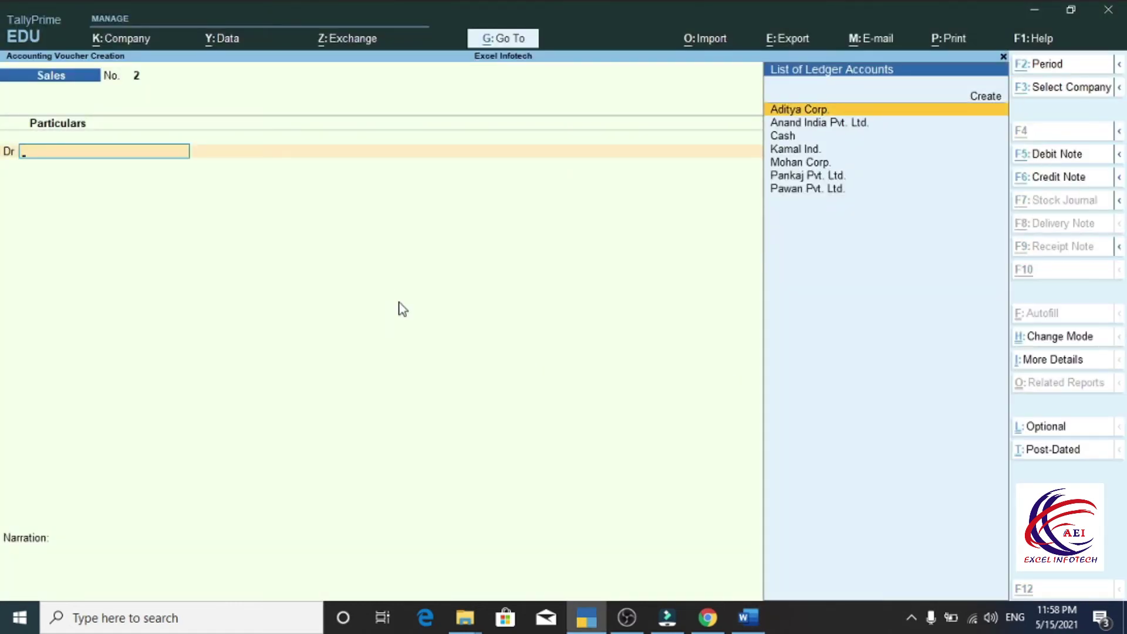
type("D")
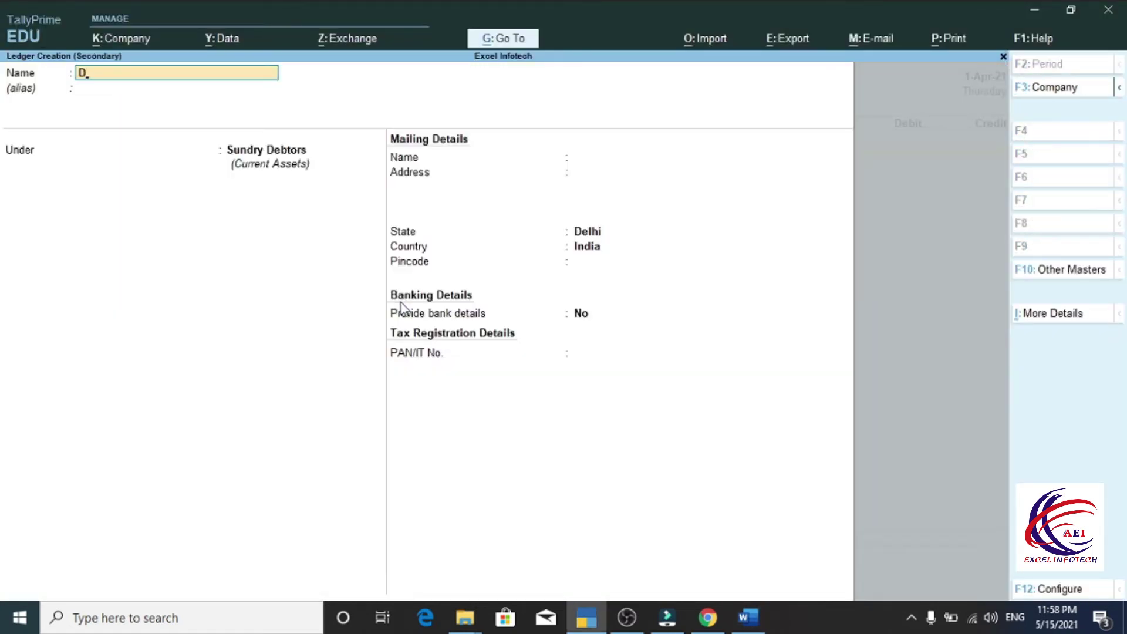
type("eepak Ind")
key("Return")
key("Return")
key("Return")
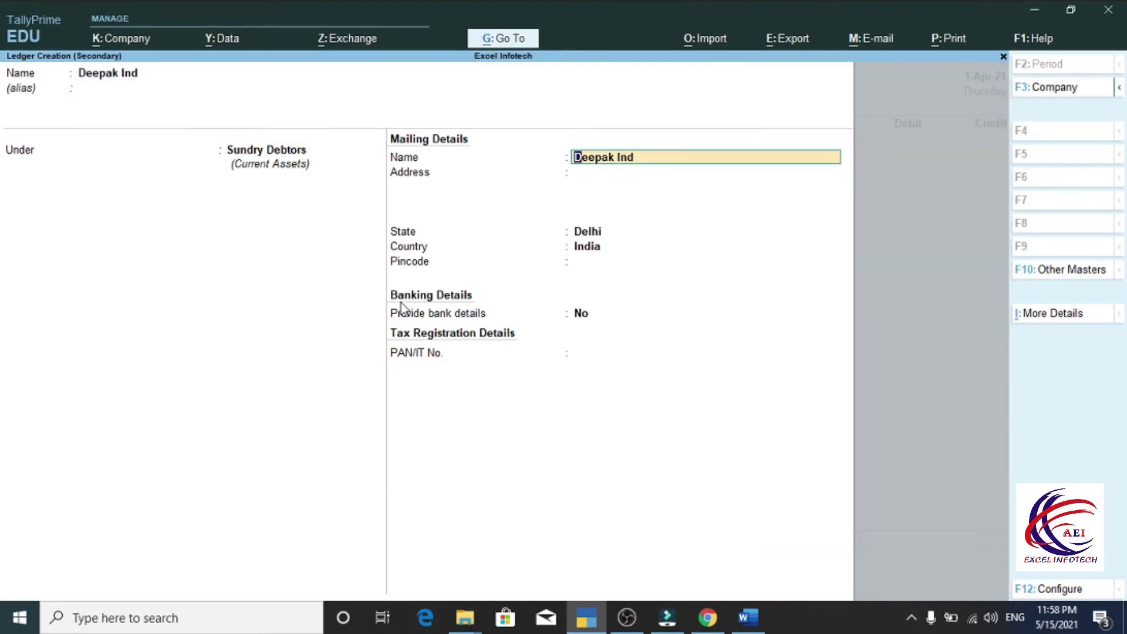
key("ctrl")
key("ctrl+a")
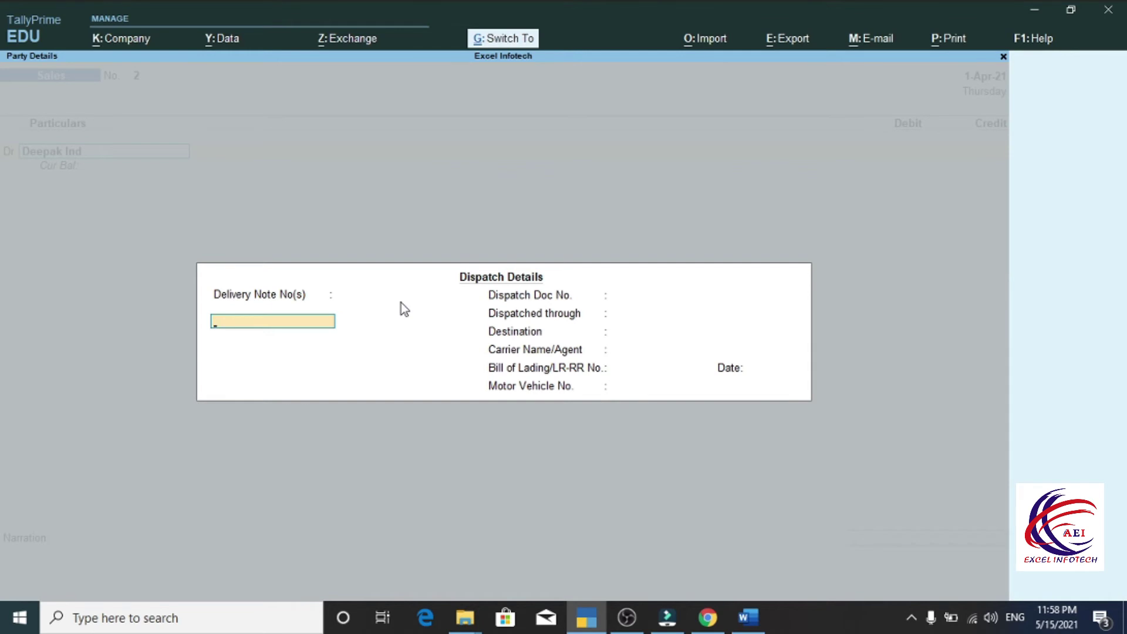
Accept the blank dispatch details and party details, check the amount in Word, and debit Deepak Ind with 10500
key("ctrl+a")
key("ctrl+a")
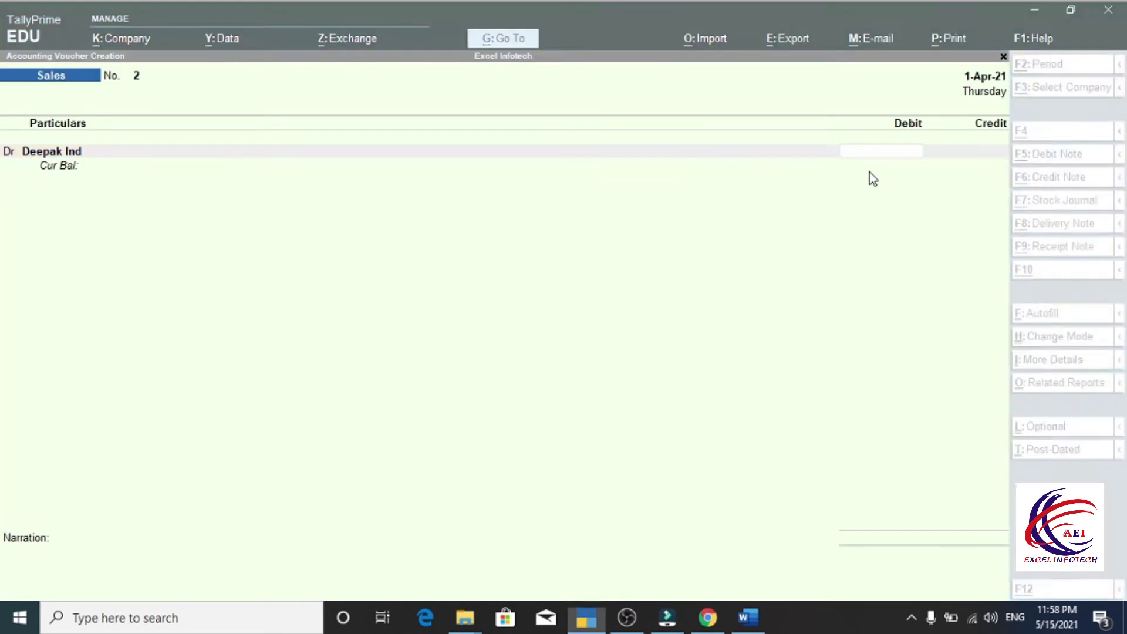
key("alt+Tab")
key("alt+Tab")
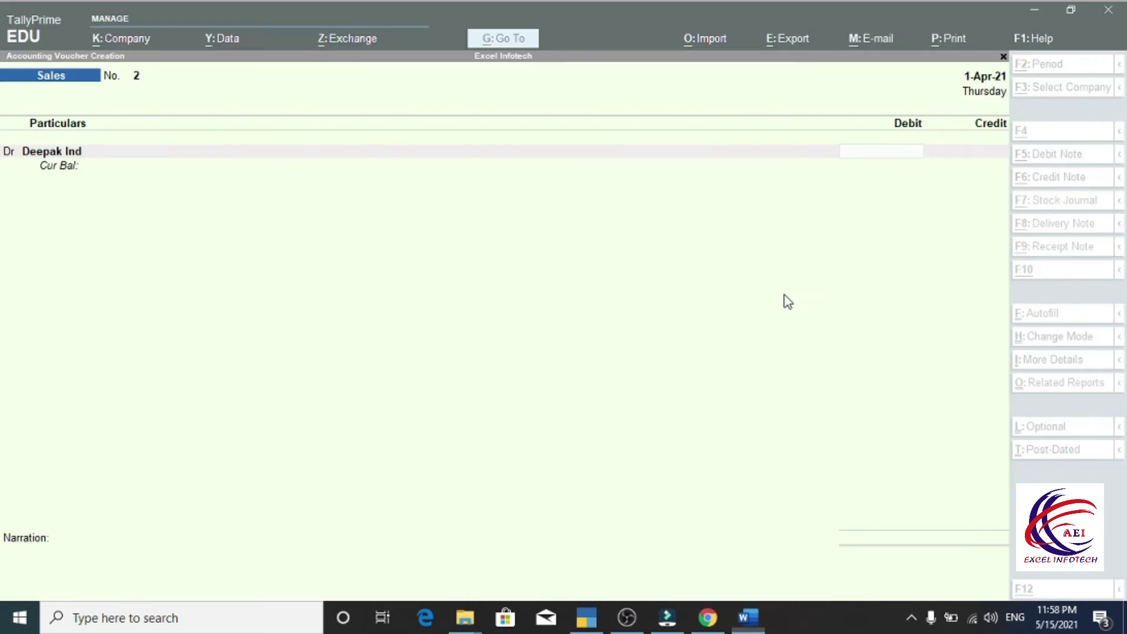
type("10500")
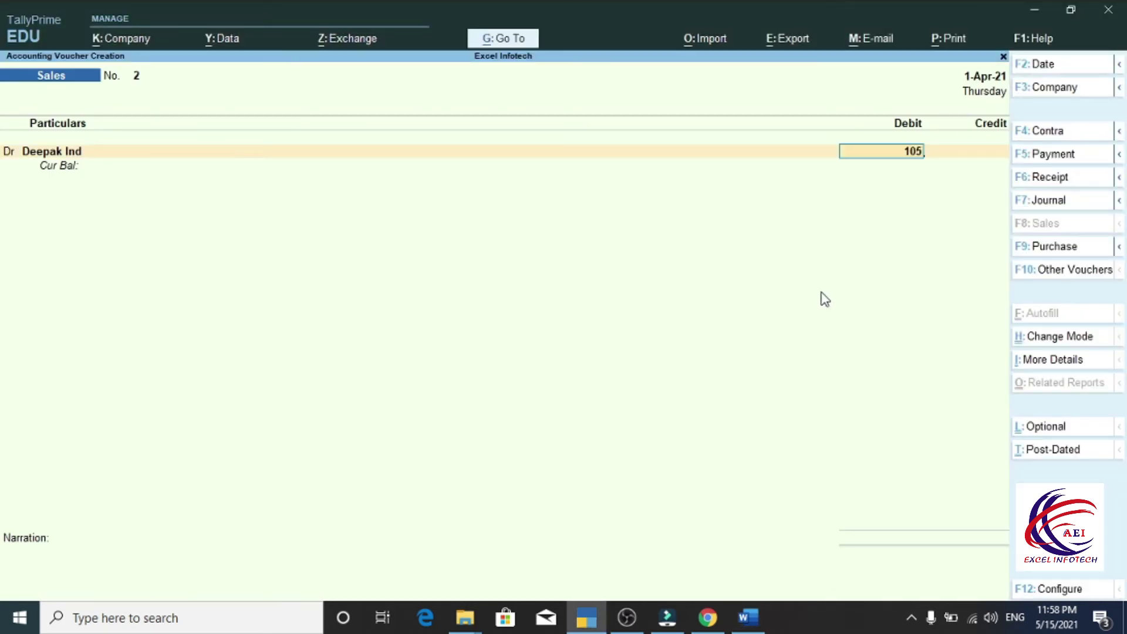
key("Return")
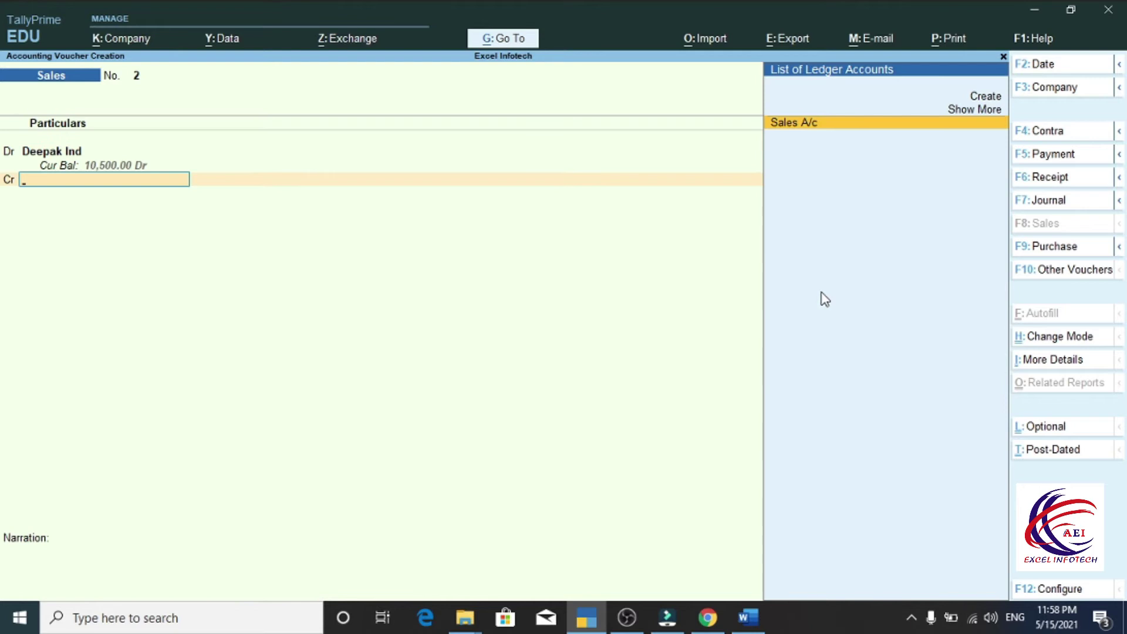
Credit Sales A/c with 10,500.00, enter the narration "Being Goods sale To Deepak Ind By HDFC Bank" and save the sales voucher
key("Return")
key("Return")
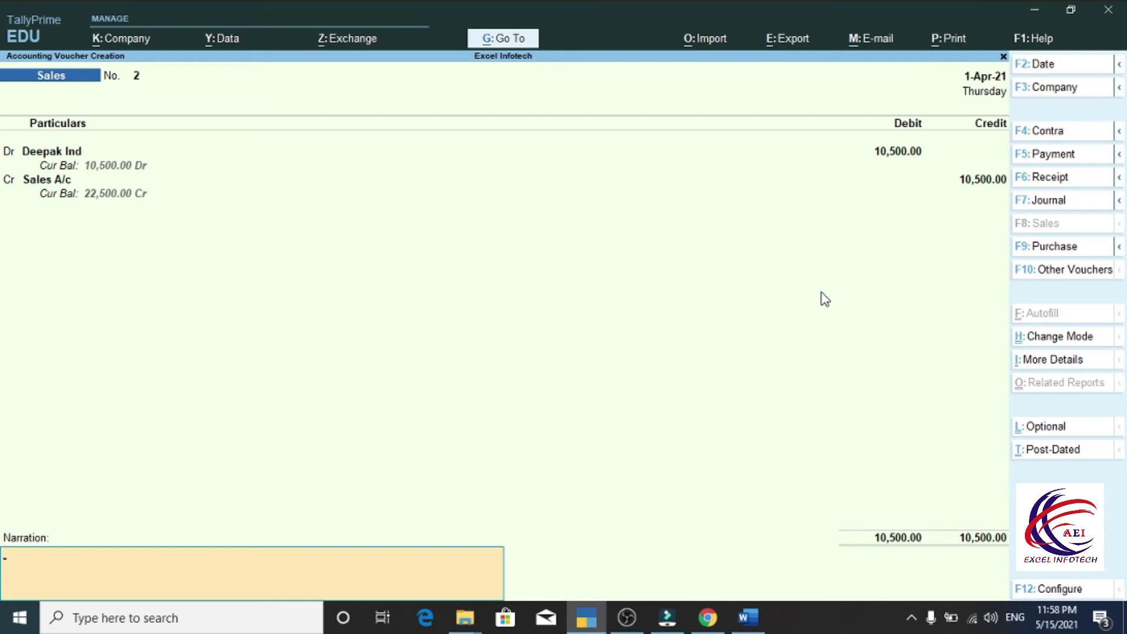
type("Being Goods sale T")
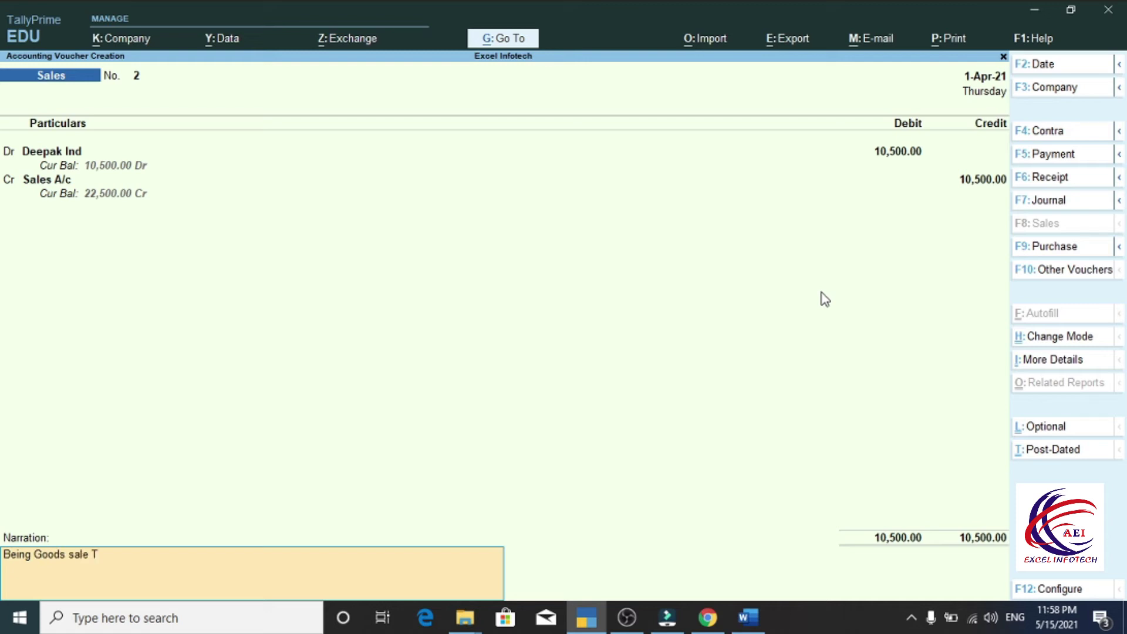
type("o Deepak Ind By HDFC")
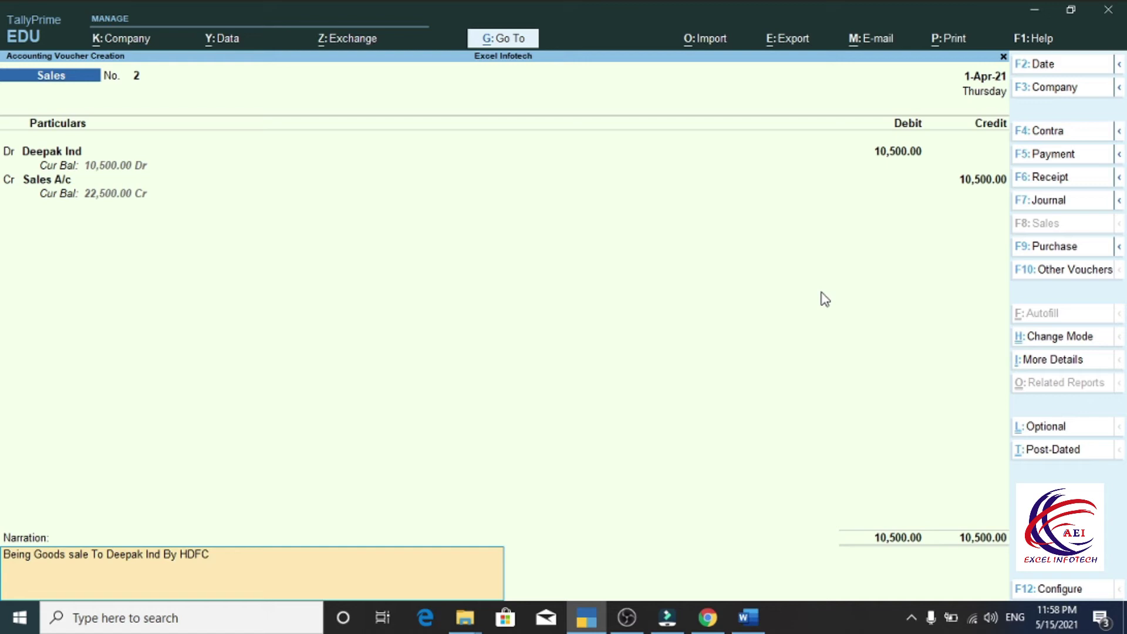
type(" Bank")
key("Return")
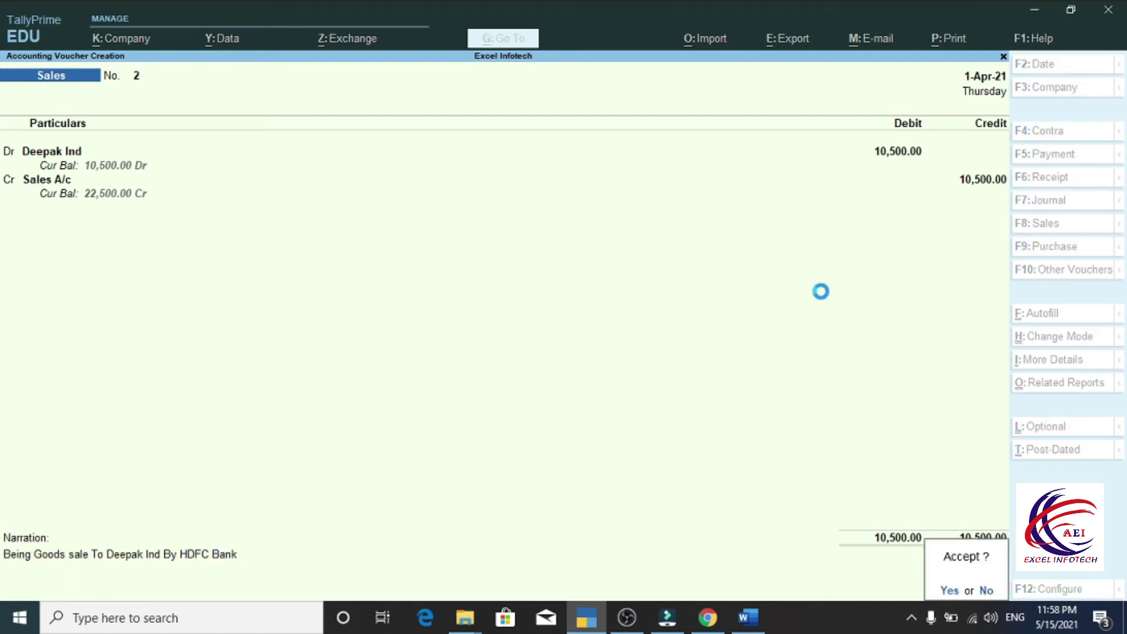
key("Return")
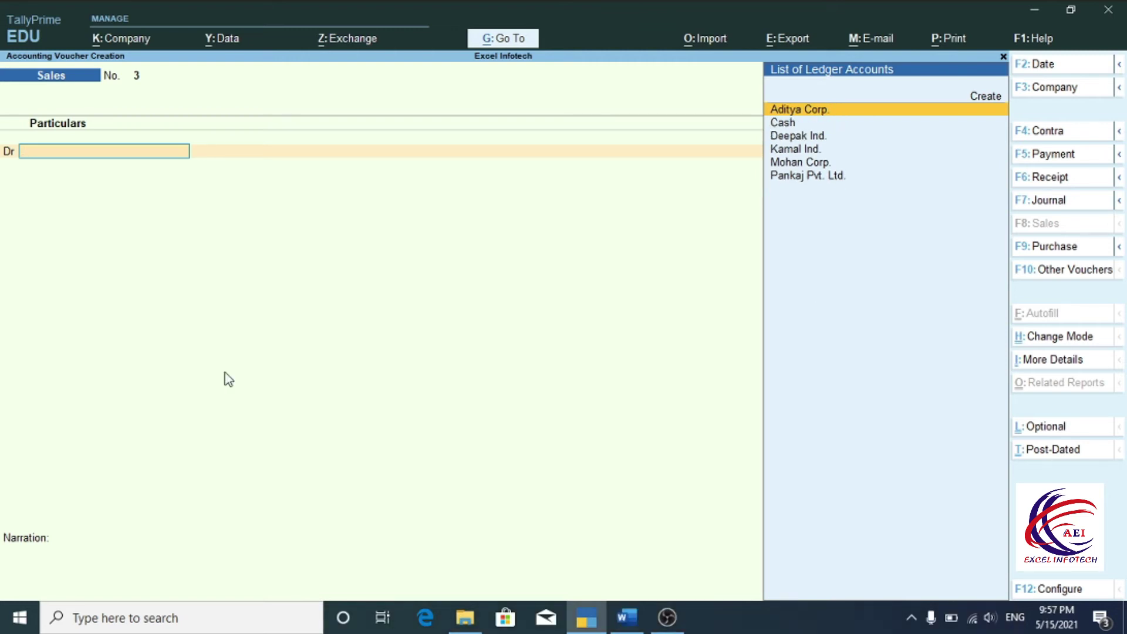
Switch to the Word question list, read question 3 about the sale to Pawan Pvt. Ltd., and return to TallyPrime
key("alt+Tab")
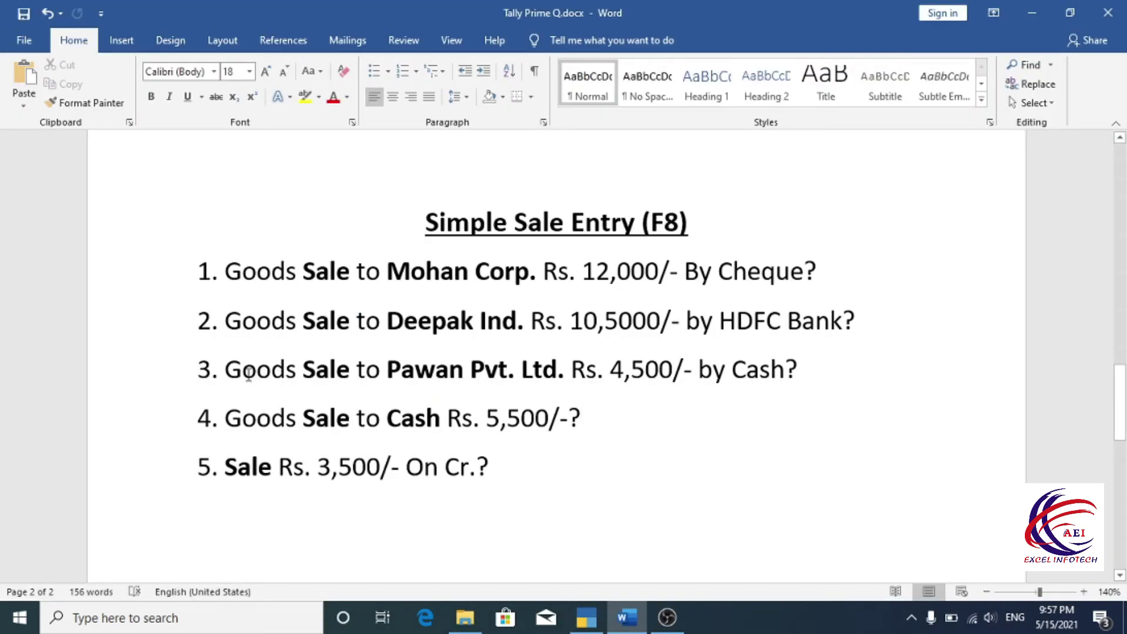
left_click_drag(231, 374, 699, 376)
left_click(623, 373)
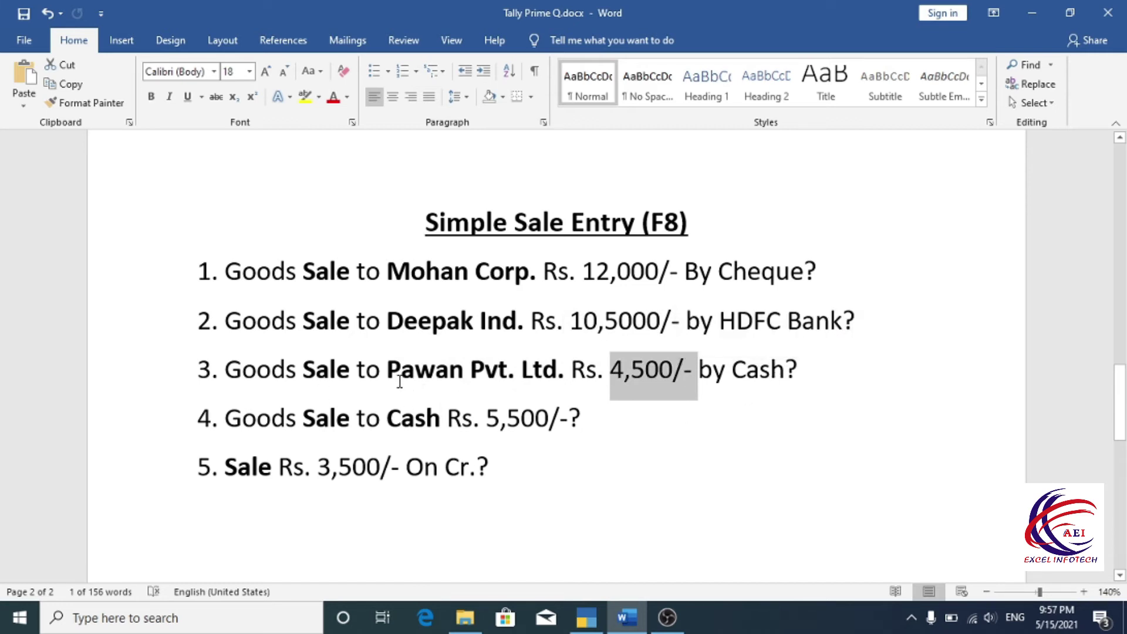
left_click_drag(407, 378, 664, 374)
double_click(324, 372)
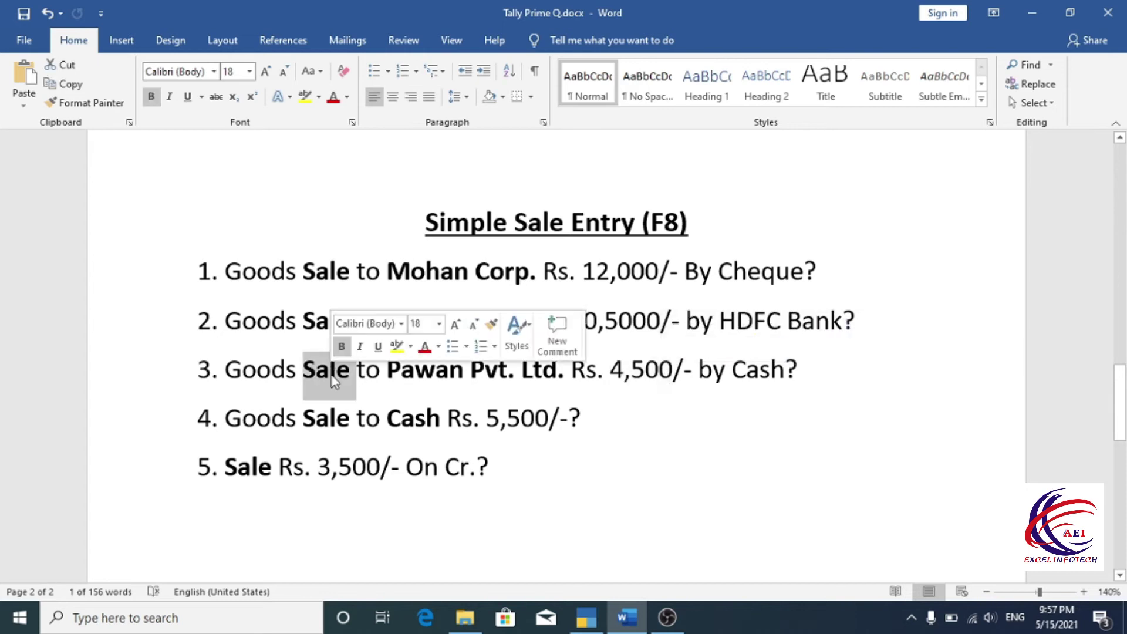
key("alt+Tab")
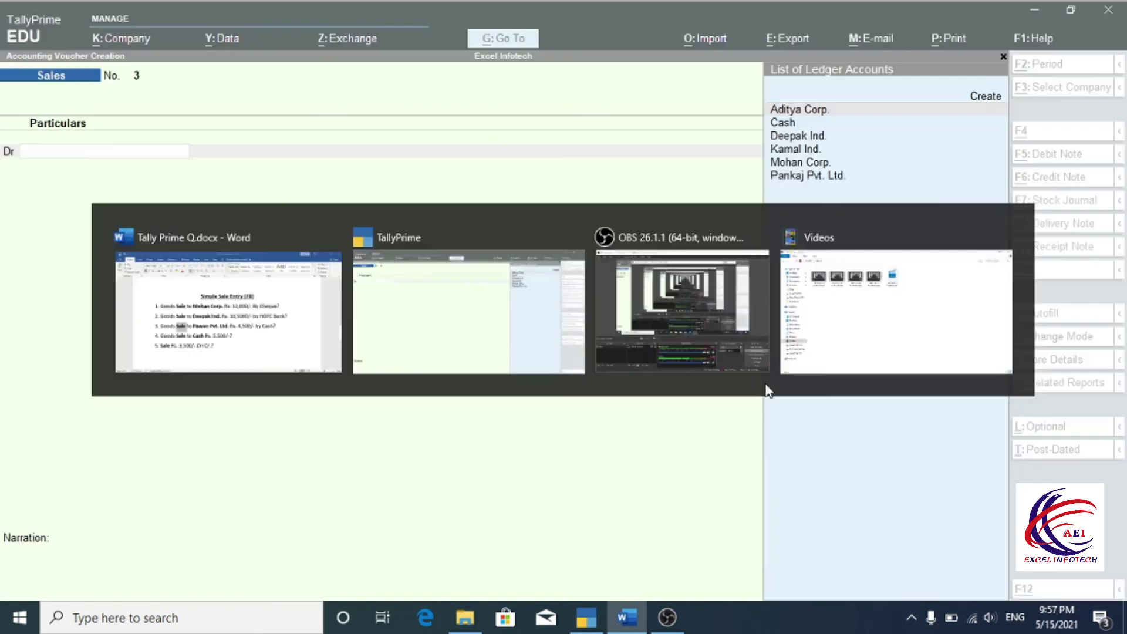
Create a ledger named Pawan Pvt. Ltd. under Sundry Debtors for the debit line of the new sales voucher
key("alt+c")
type("Pawan Pvt. Ltd")
key("Return")
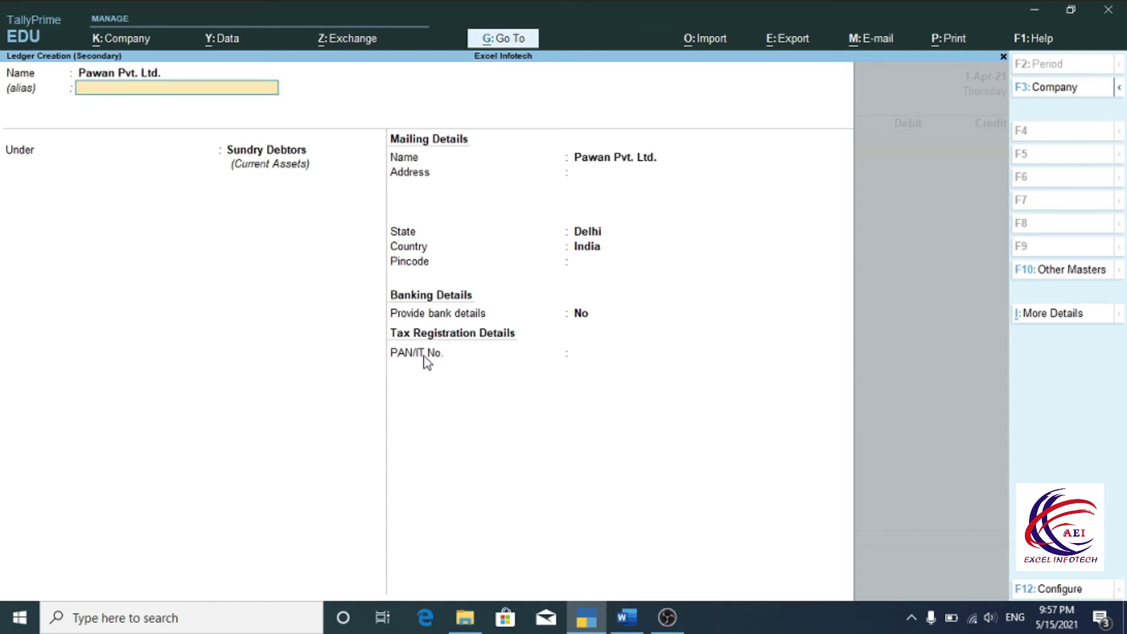
key("Return")
type("S")
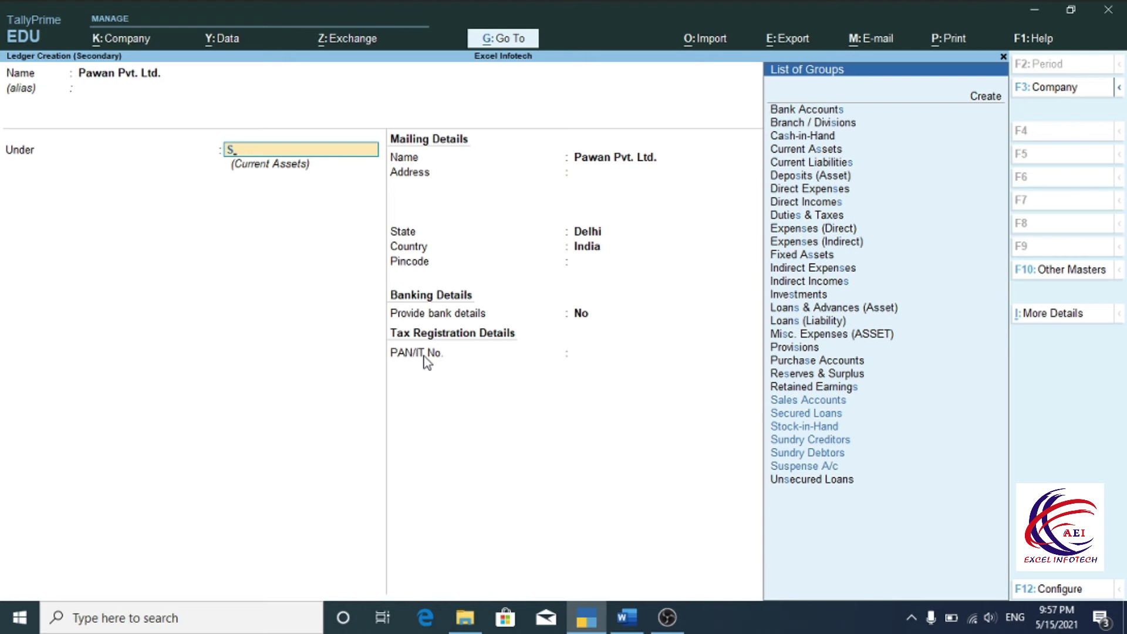
key("Down")
key("Down")
key("Down")
key("Down")
key("Return")
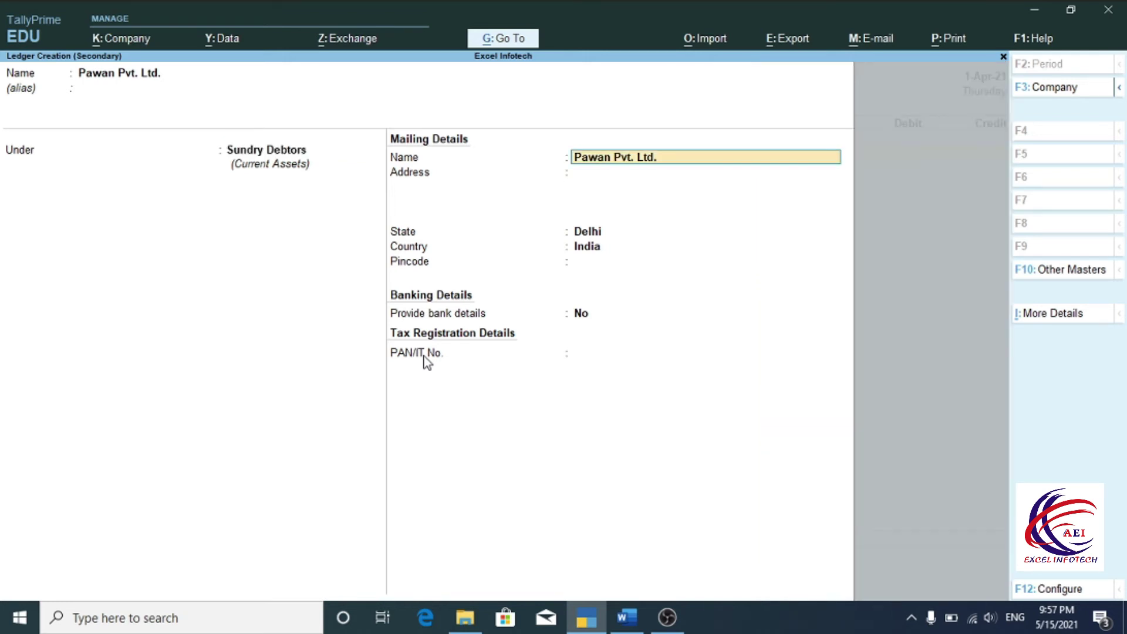
key("ctrl+a")
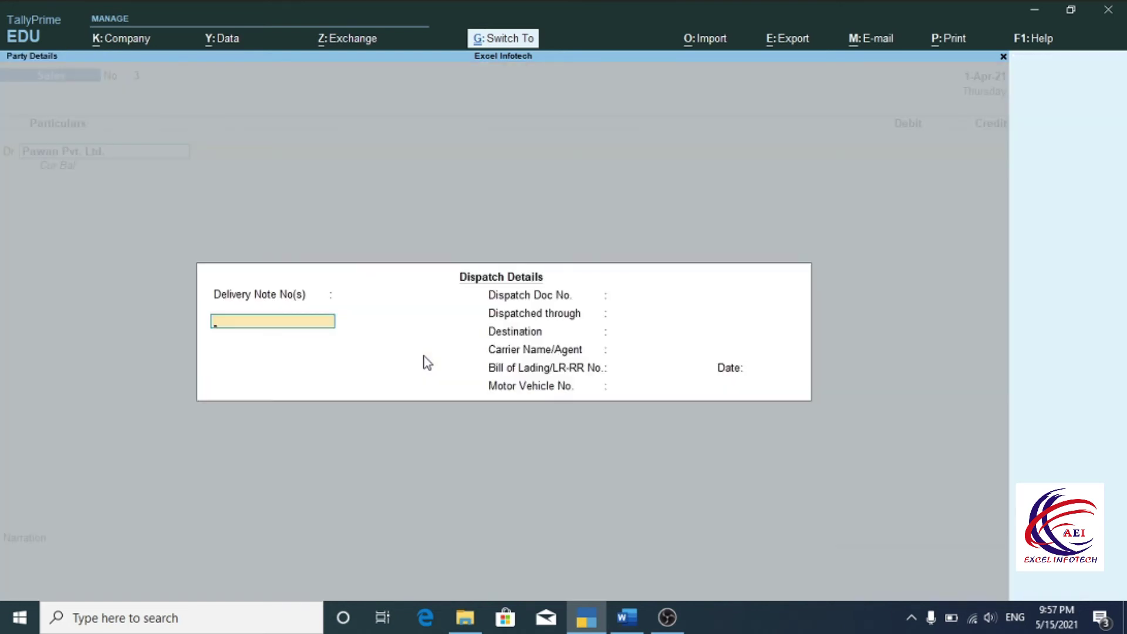
Accept the blank dispatch details and party details, recheck the amount in Word, and debit Pawan Pvt. Ltd. with 4500
key("ctrl+a")
key("ctrl+a")
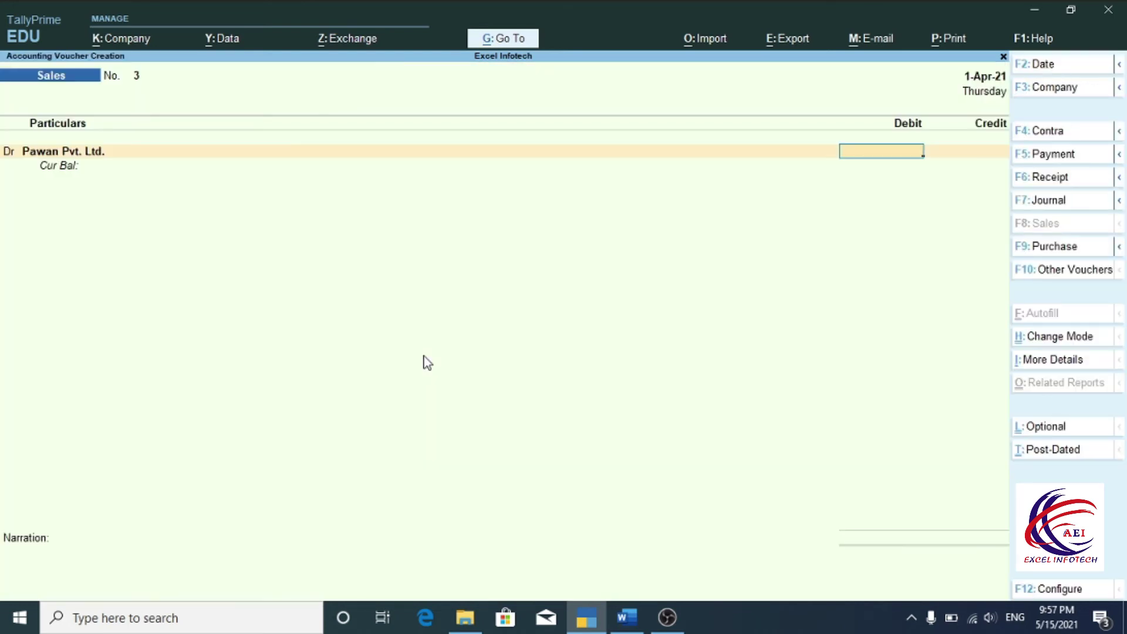
key("alt+Tab")
key("alt+Tab")
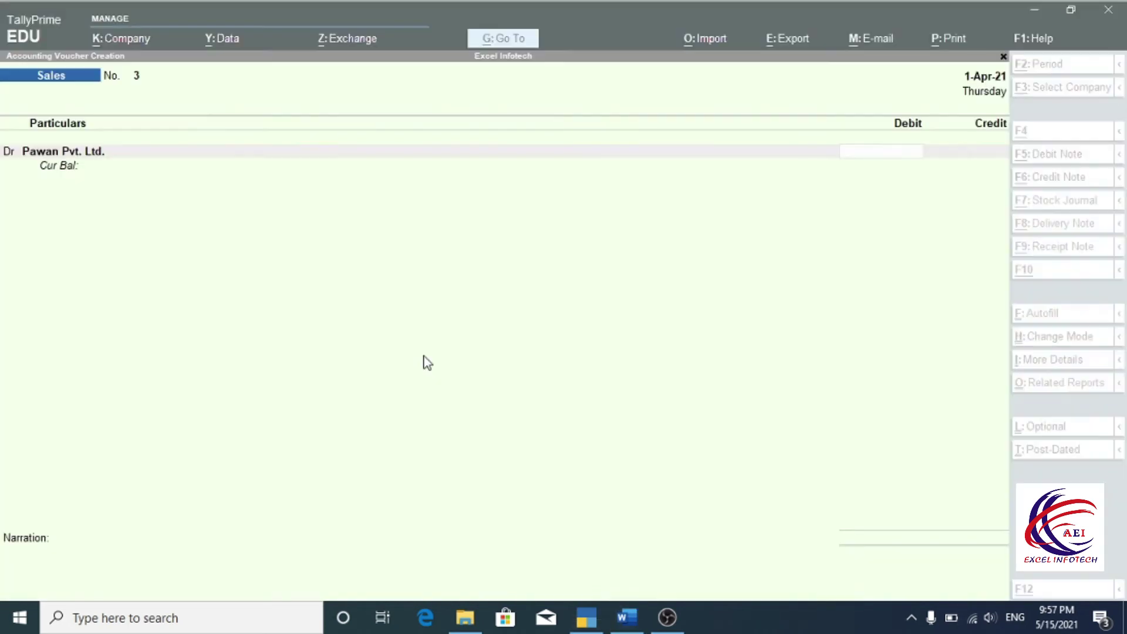
type("45000")
key("BackSpace")
key("Return")
Credit Sales A/c with 4,500.00, leave the narration empty and save the sales voucher
key("Return")
key("Return")
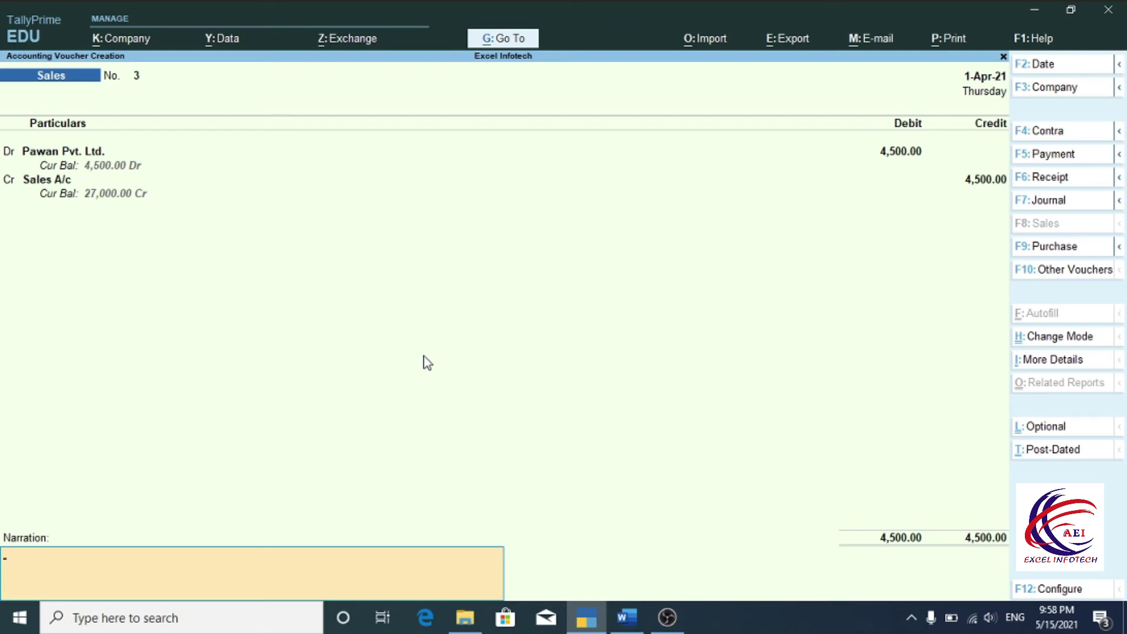
key("Return")
key("Return")
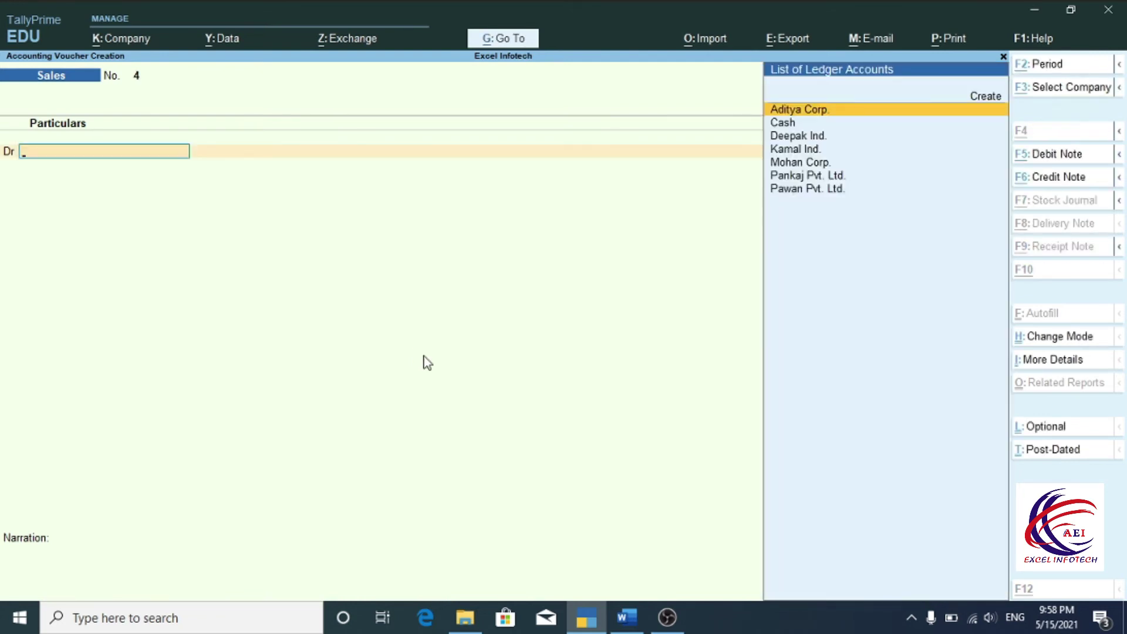
Switch to the Word question list, read question 4 about the goods sale to Cash, and return to TallyPrime
key("alt+Tab")
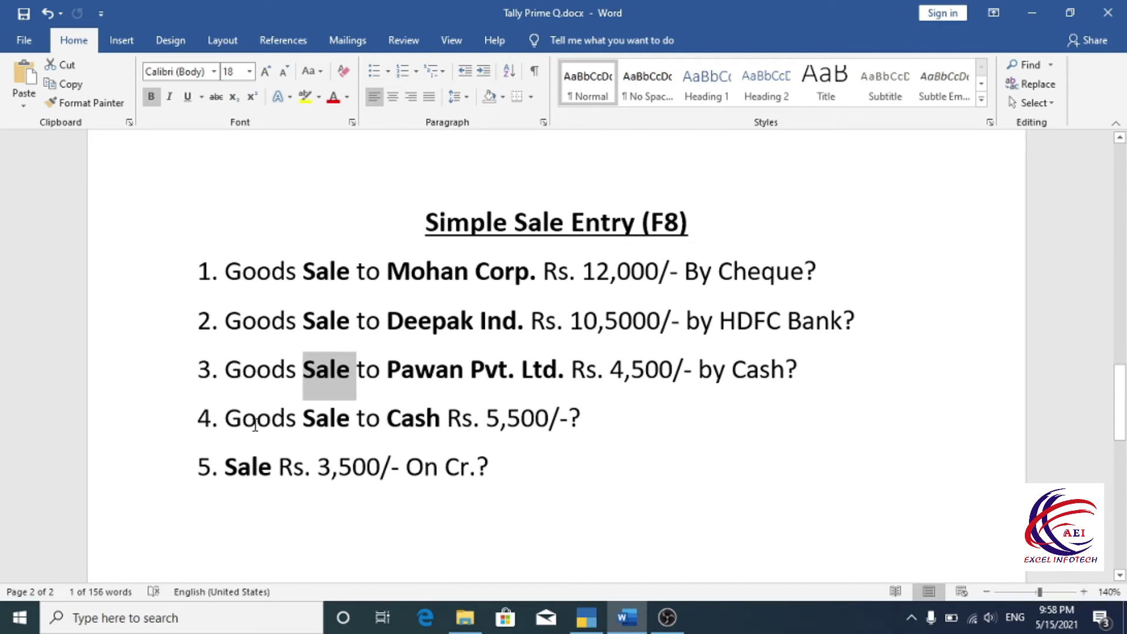
left_click_drag(232, 418, 548, 420)
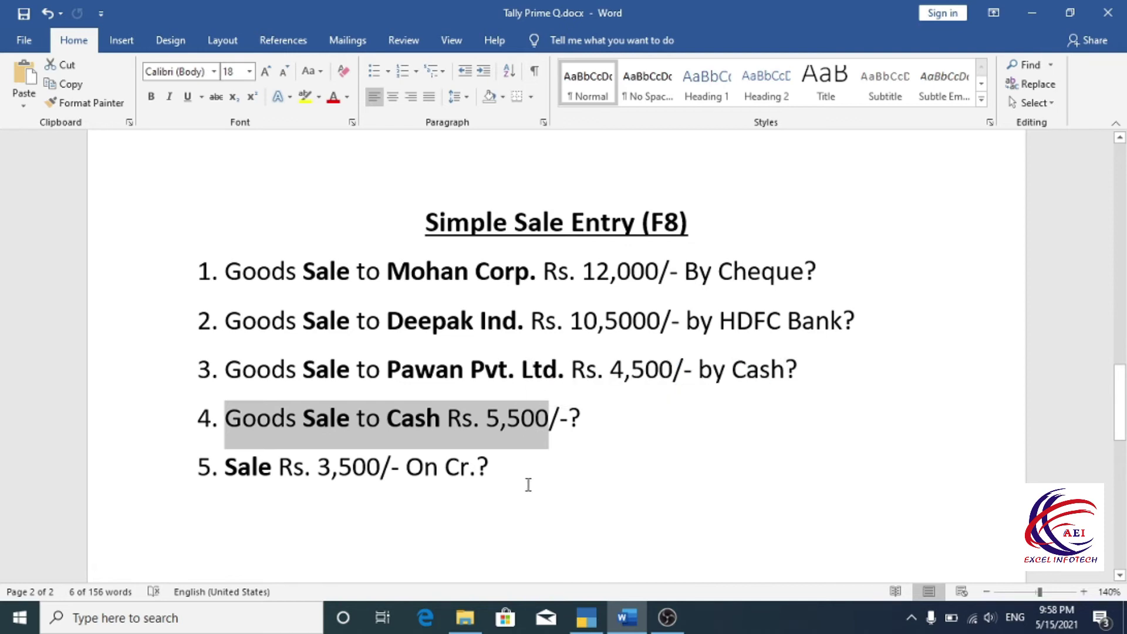
left_click(422, 427)
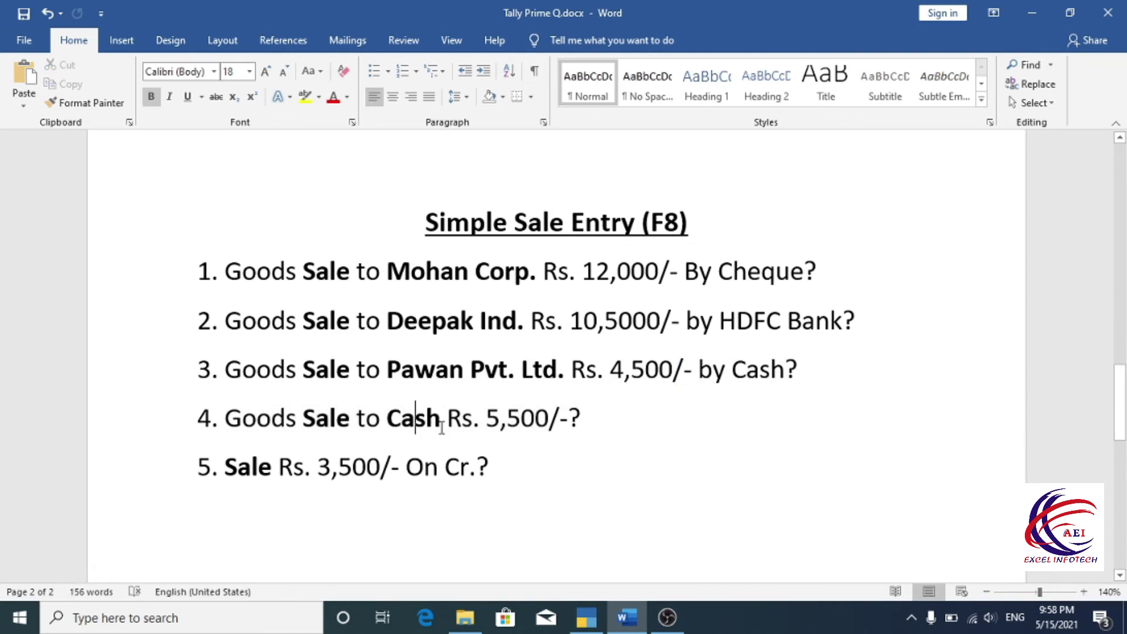
left_click_drag(218, 416, 587, 434)
left_click(576, 502)
key("alt+Tab")
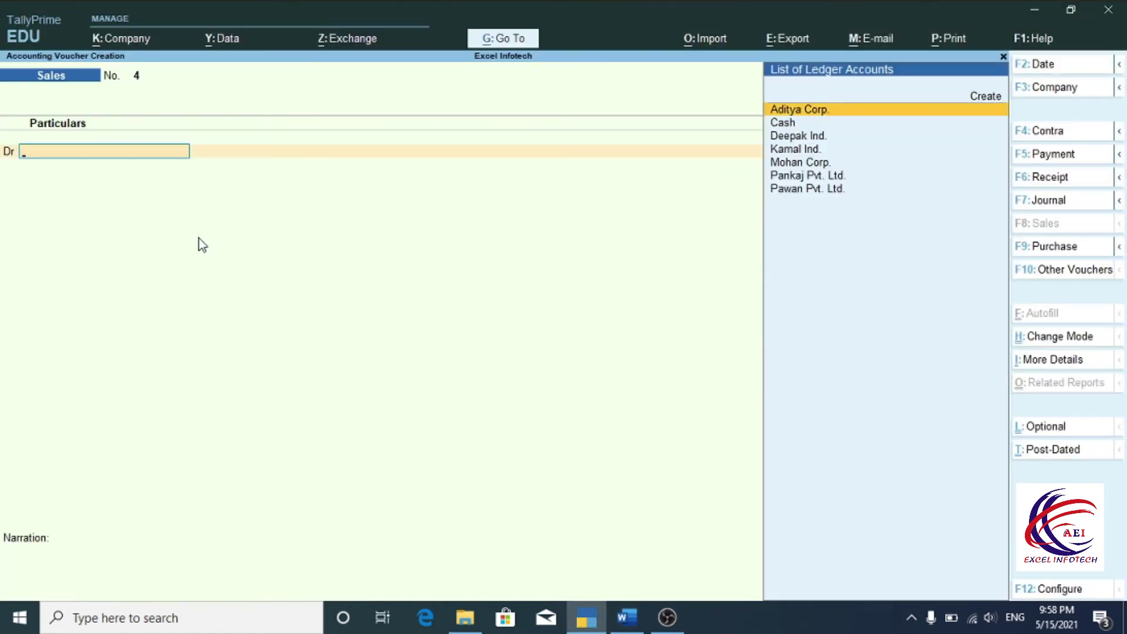
Debit Cash with 5,500.00 in the new sales voucher, accepting the default dispatch and party details and rechecking the amount in Word
key("Down")
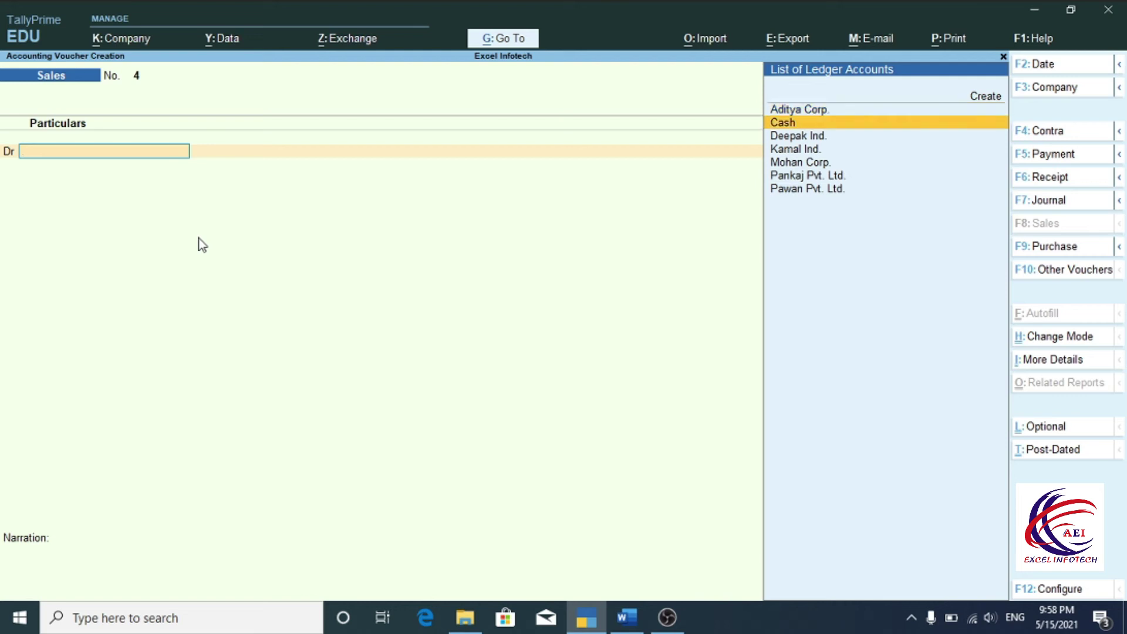
key("Return")
key("ctrl+a")
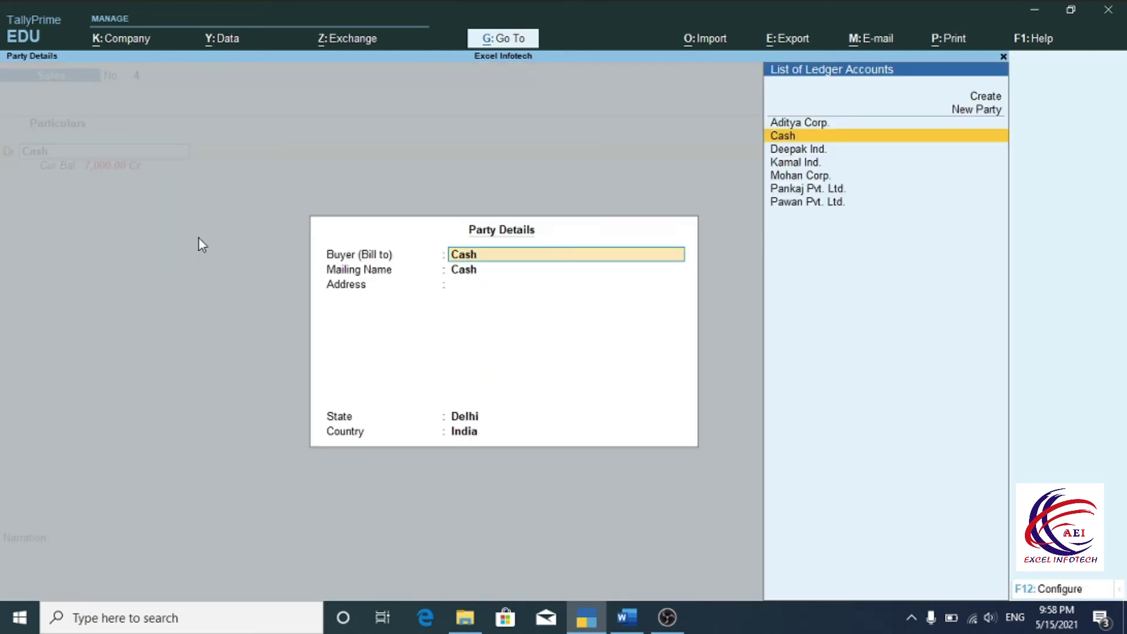
key("ctrl+a")
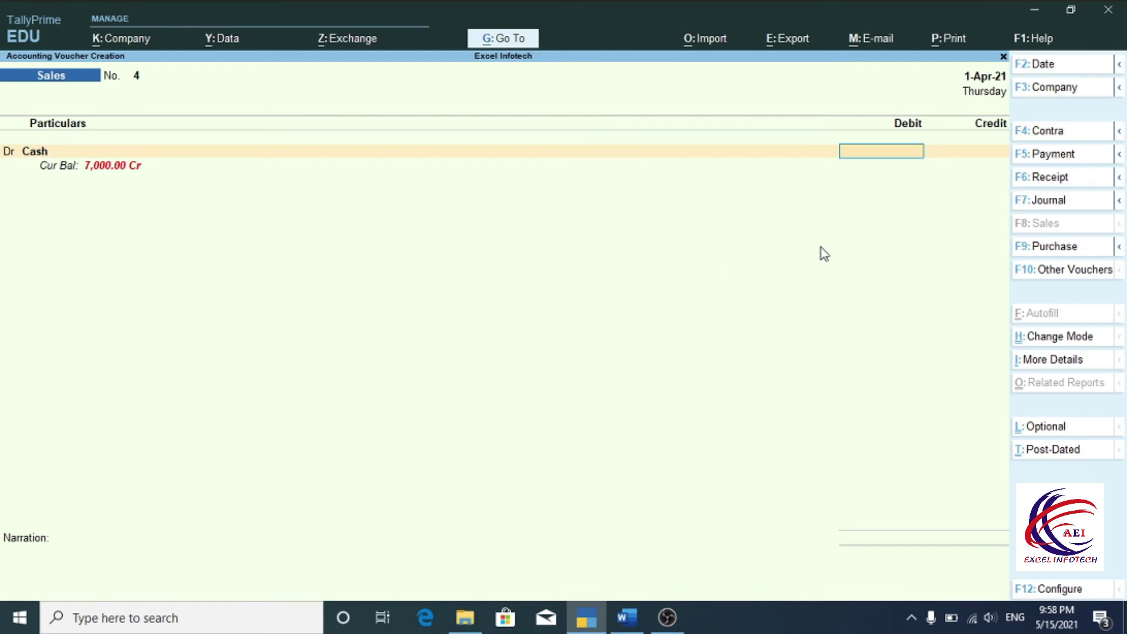
key("alt+Tab")
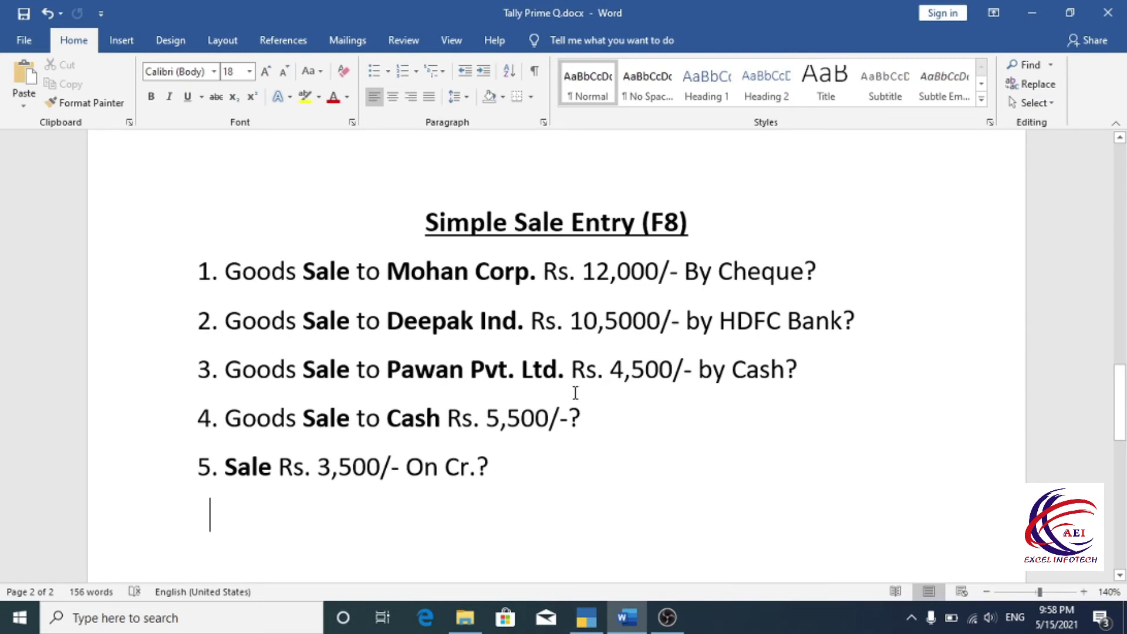
key("alt+Tab")
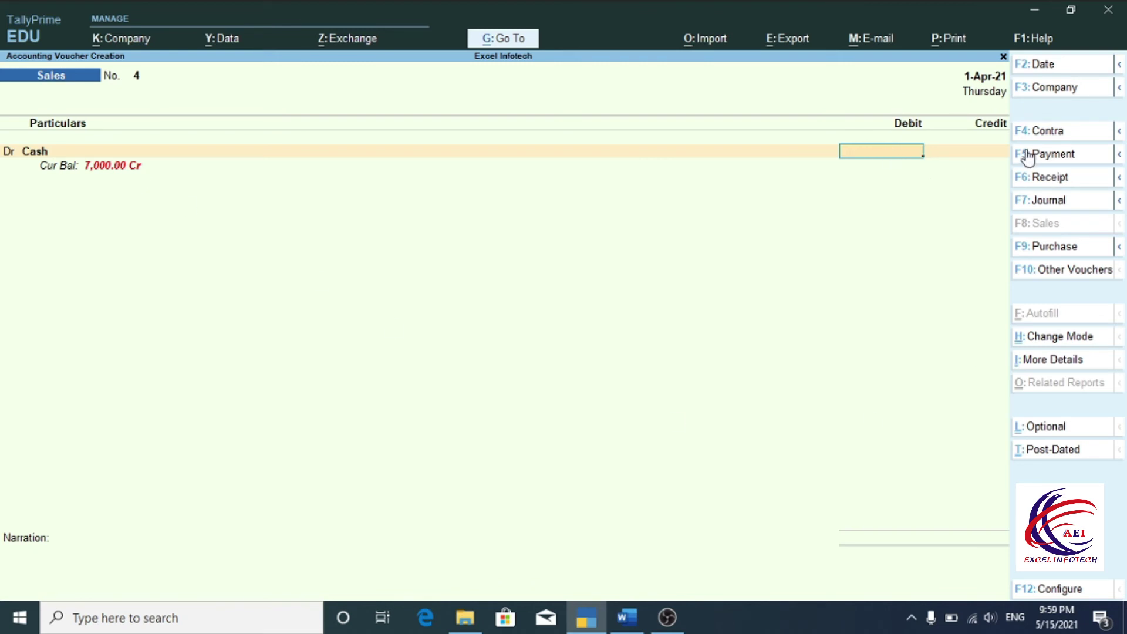
type("5")
type("500")
key("Return")
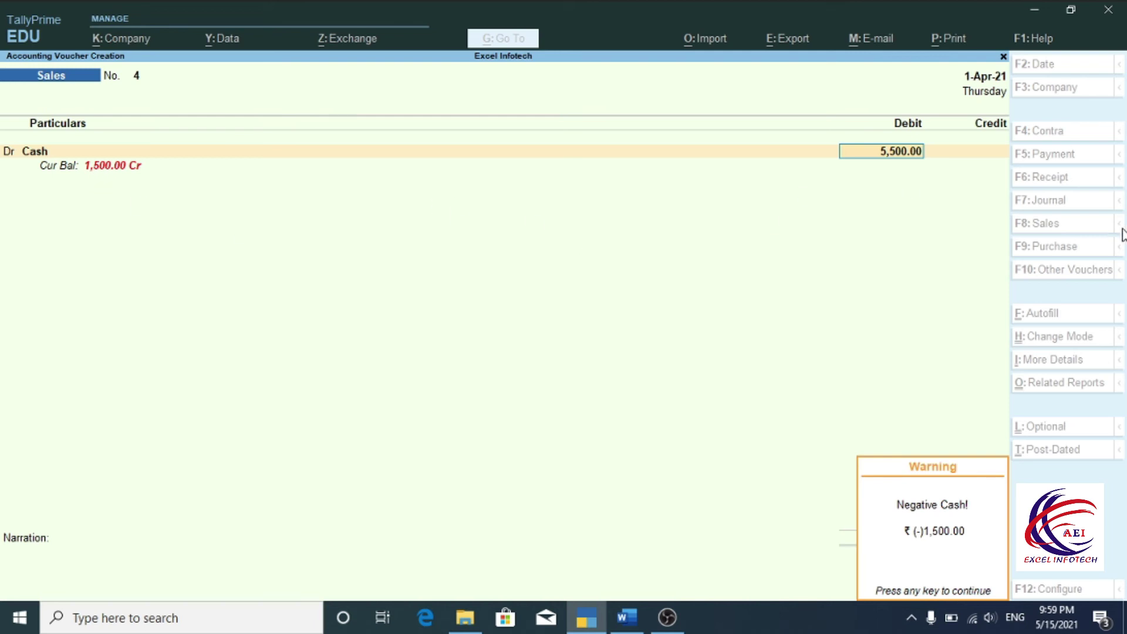
key("Return")
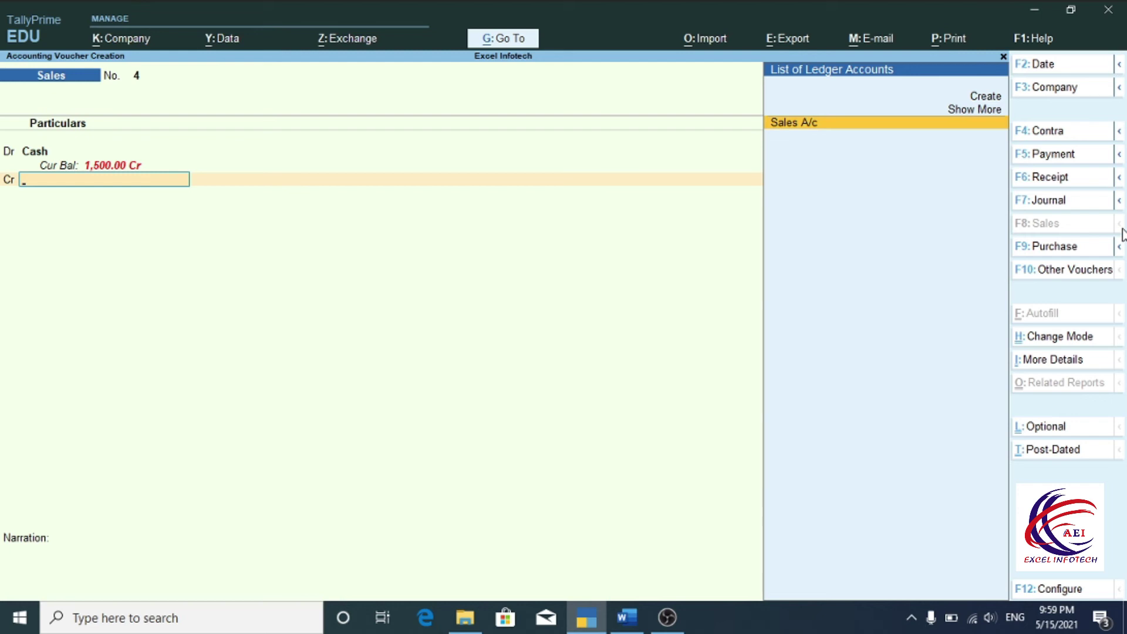
Credit Sales A/c with 5,500.00 against Cash, leave the narration empty and save the sales voucher
key("Return")
key("Return")
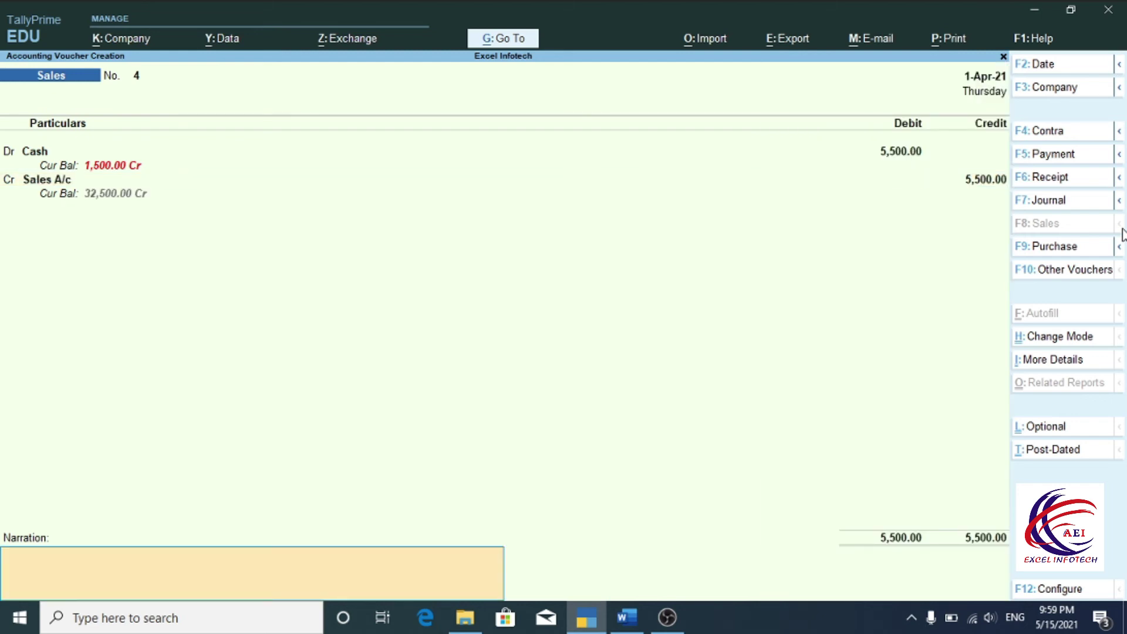
key("Return")
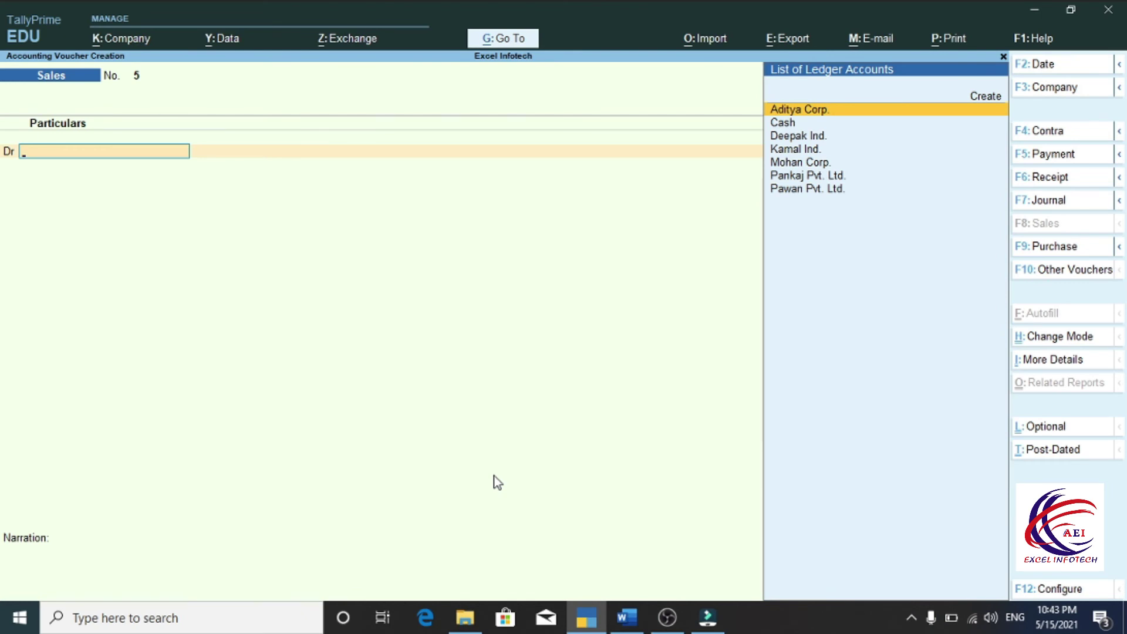
Switch to the Word question list, read question 5 about the credit sale to Anand India Pvt. Ltd., and return to TallyPrime
left_click(628, 618)
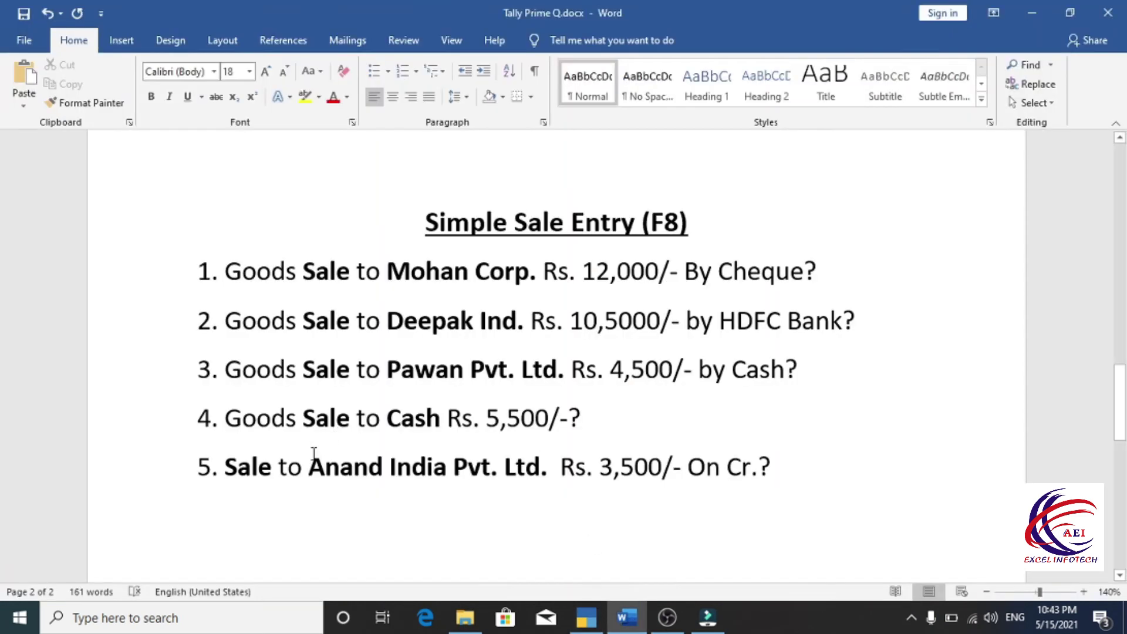
left_click_drag(226, 468, 686, 467)
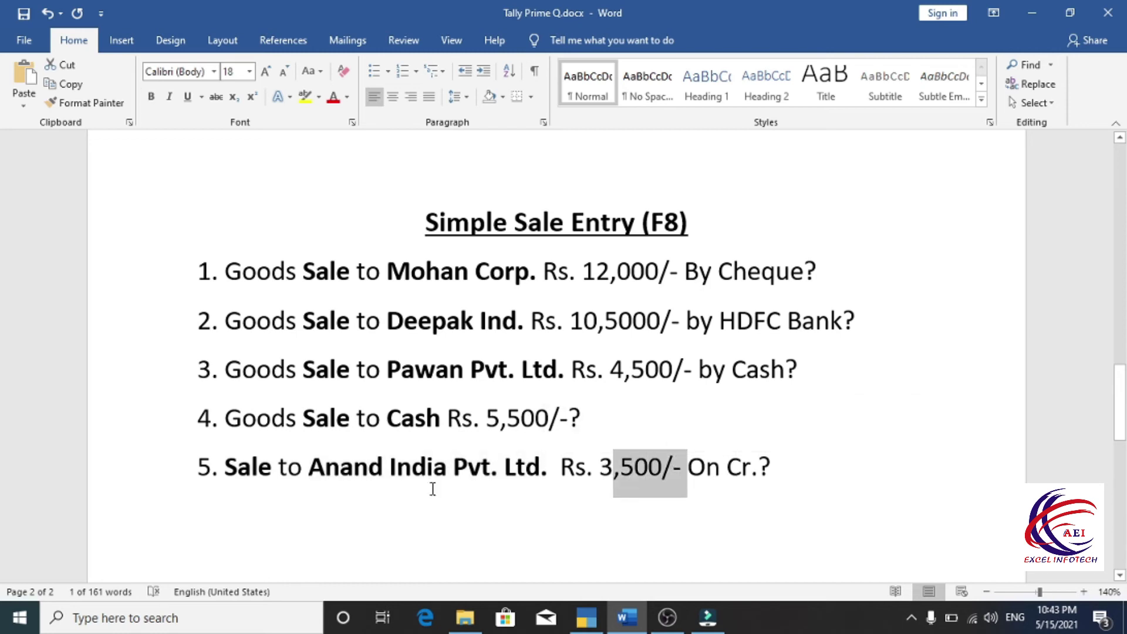
left_click_drag(296, 469, 534, 468)
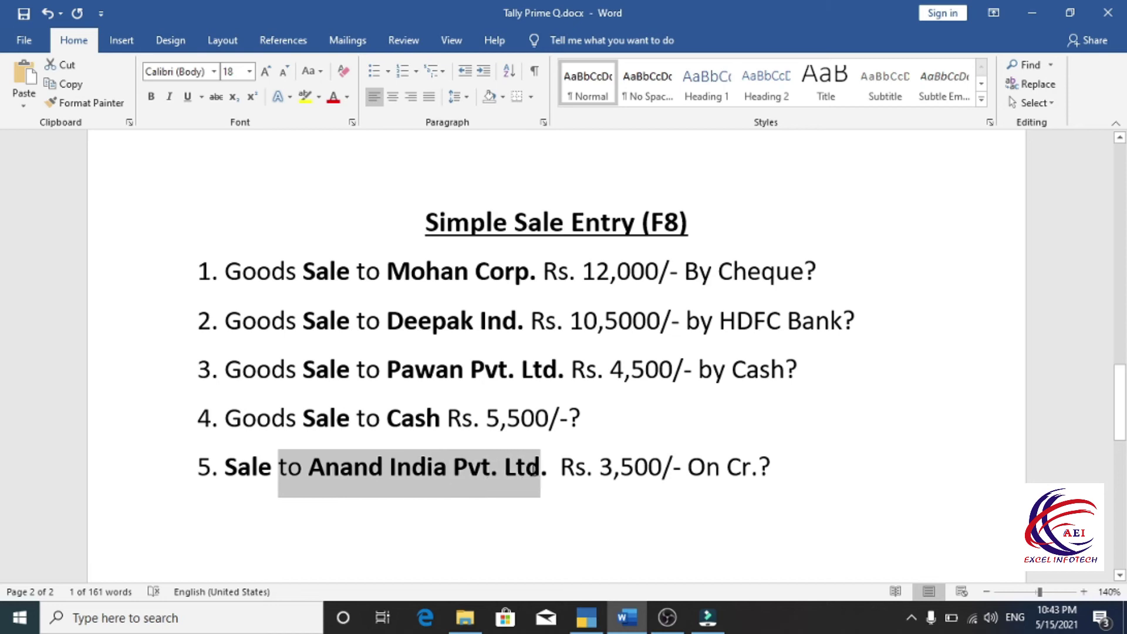
left_click_drag(613, 468, 667, 465)
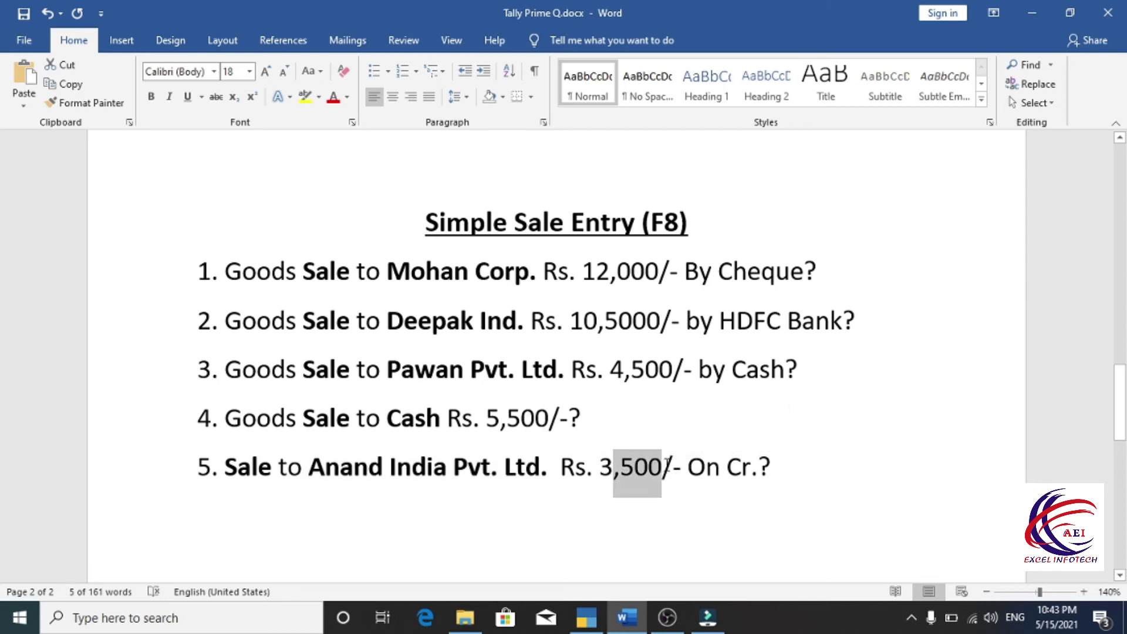
left_click_drag(751, 468, 700, 469)
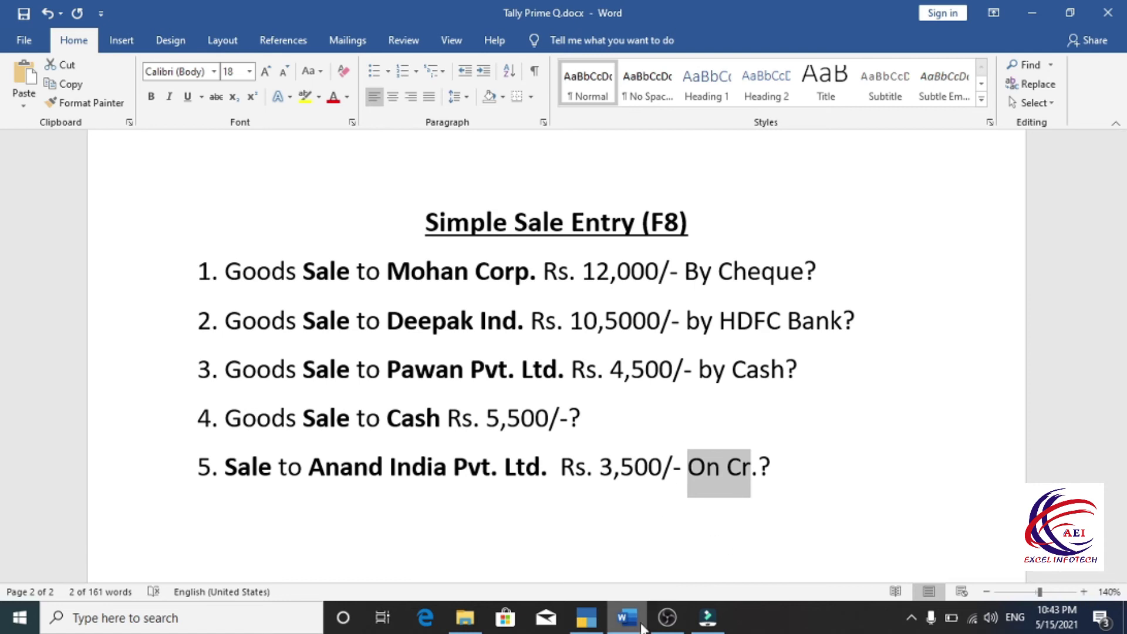
left_click(586, 618)
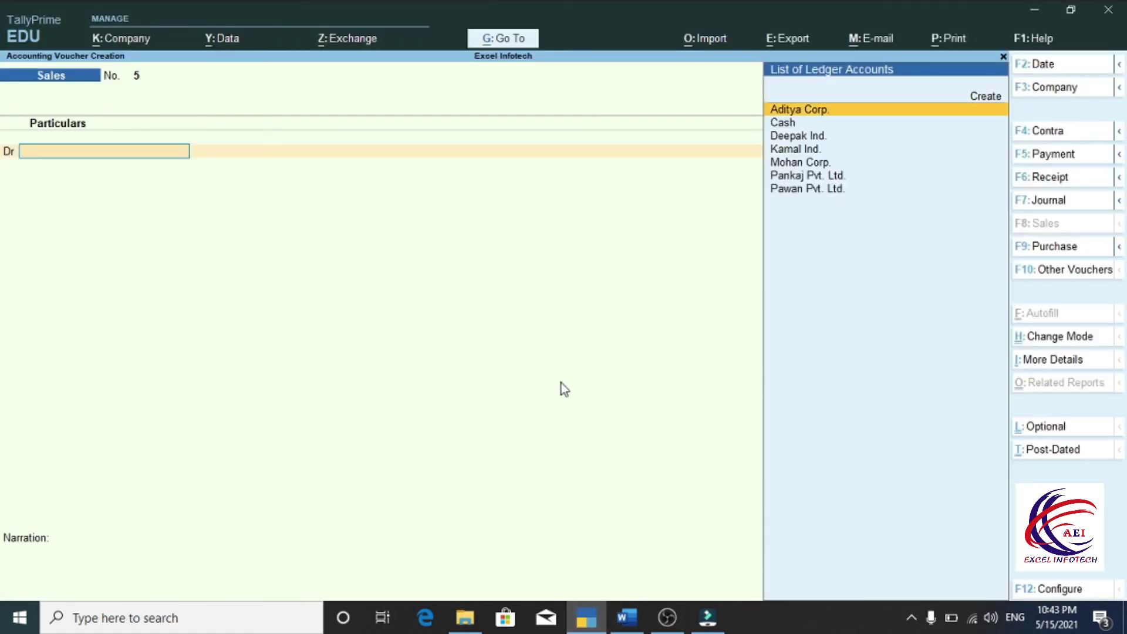
Create a ledger named Anand India Pvt. Ltd. under Sundry Debtors for the debit line of the new sales voucher
key("alt+c")
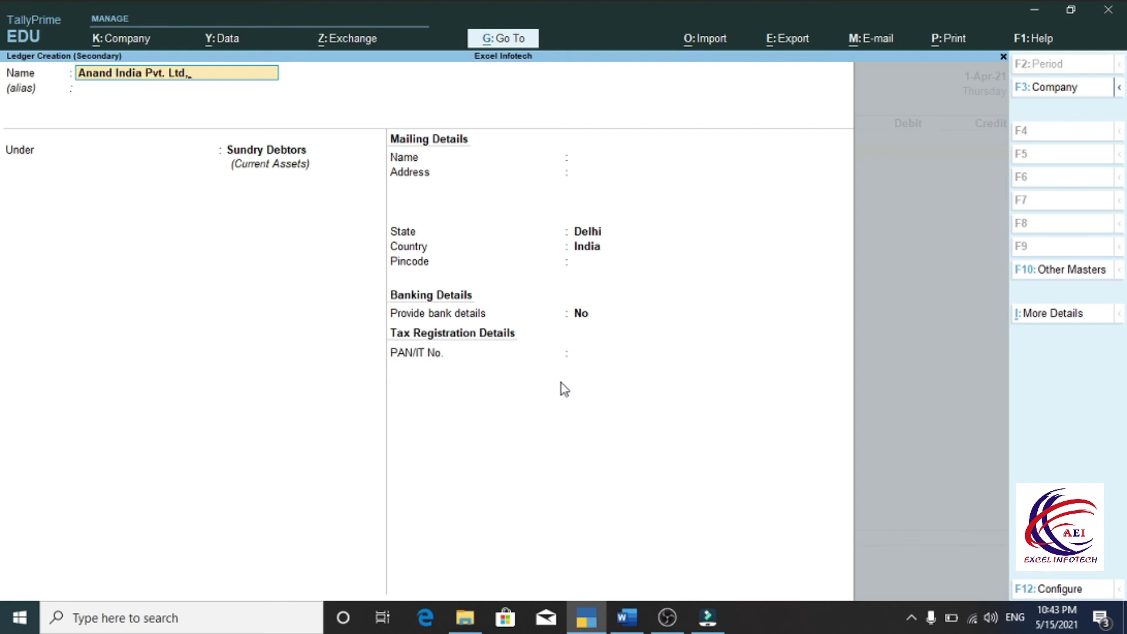
key("Return")
key("Return")
type("S")
key("Down")
key("Down")
key("Down")
key("Down")
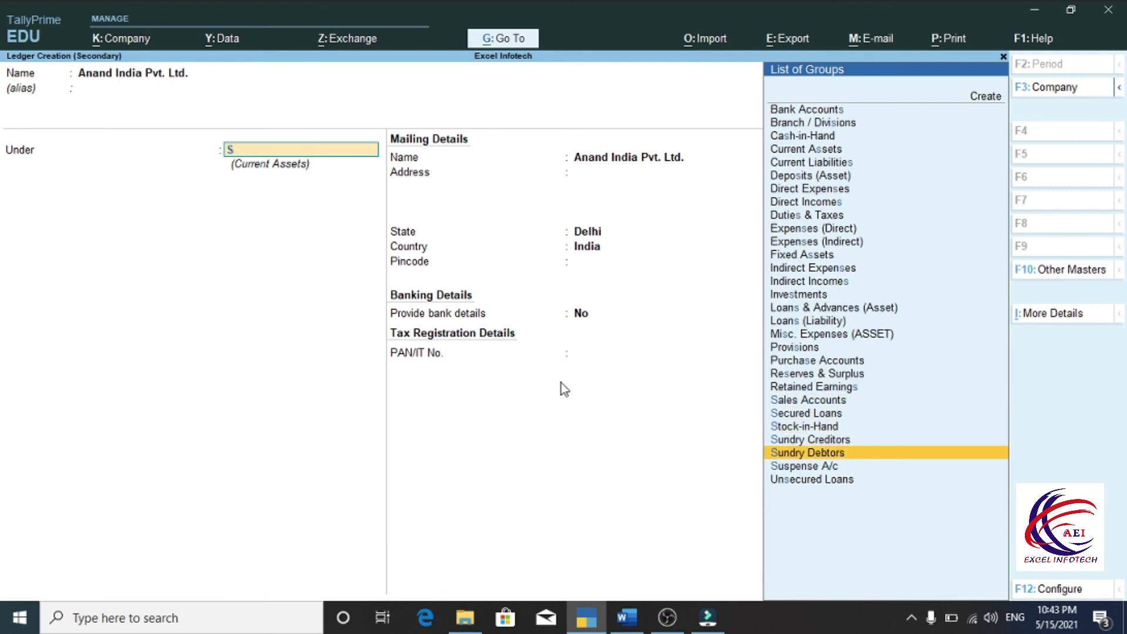
key("Return")
key("ctrl")
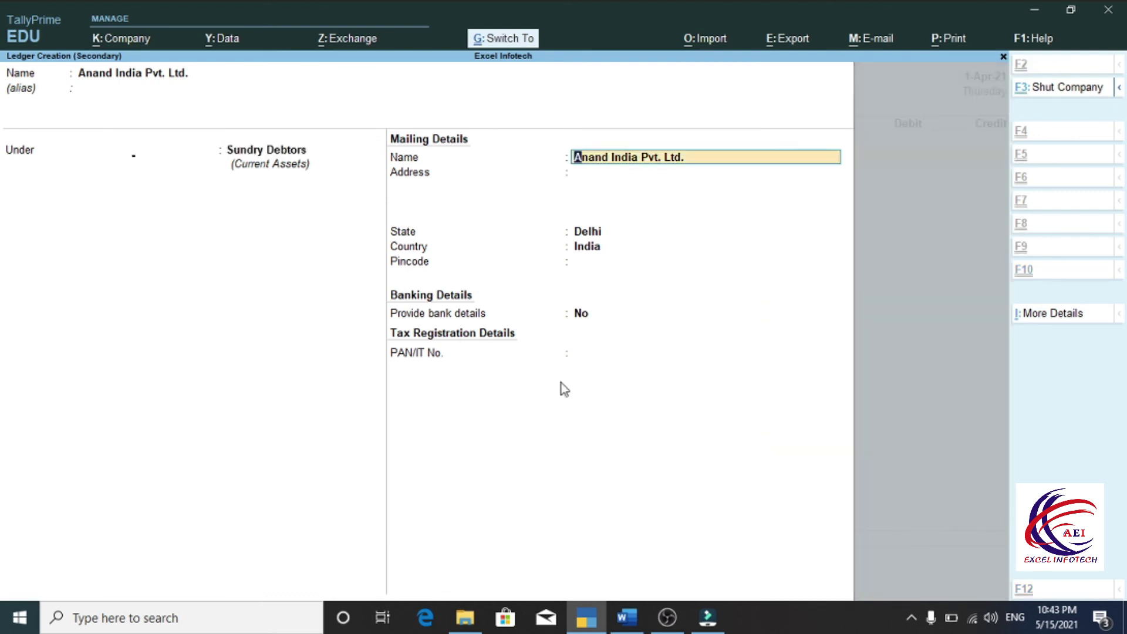
key("ctrl+a")
Accept the default dispatch and party details and debit Anand India Pvt. Ltd. with 3500
key("ctrl+a")
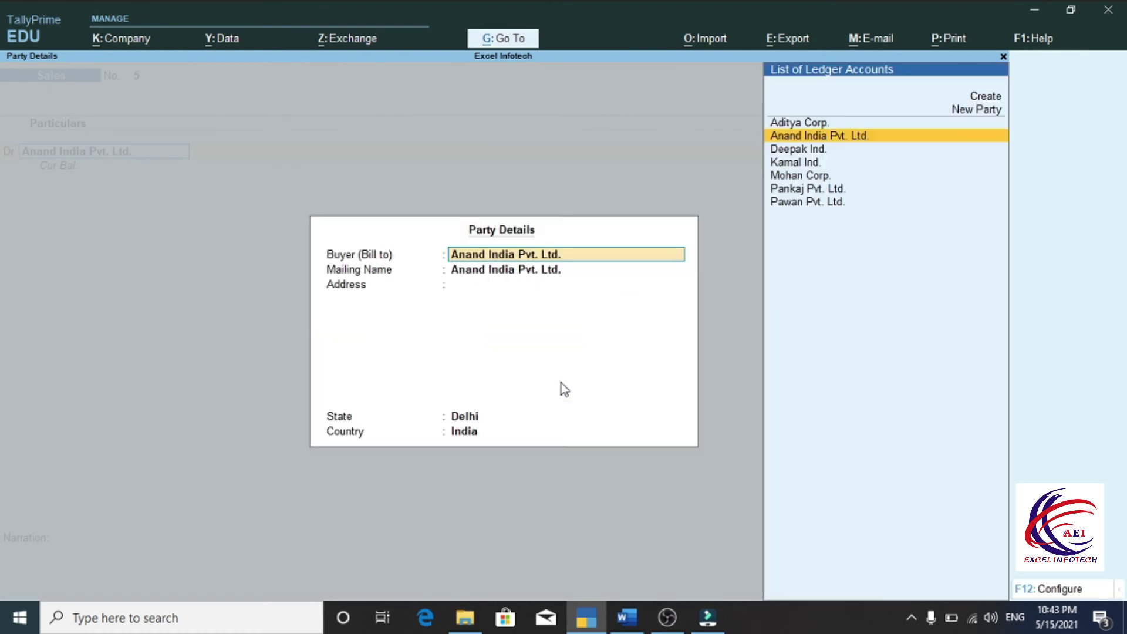
key("ctrl+a")
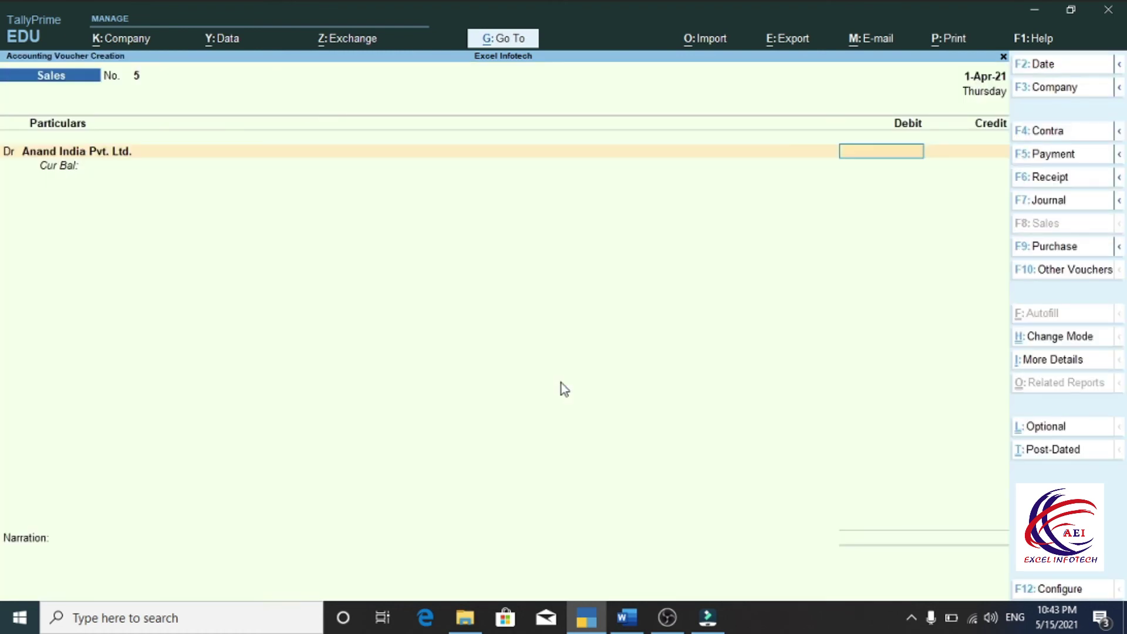
type("3500")
key("Return")
Credit Sales A/c with 3,500.00, leave the narration empty and save the sales voucher for Anand India Pvt. Ltd
key("Return")
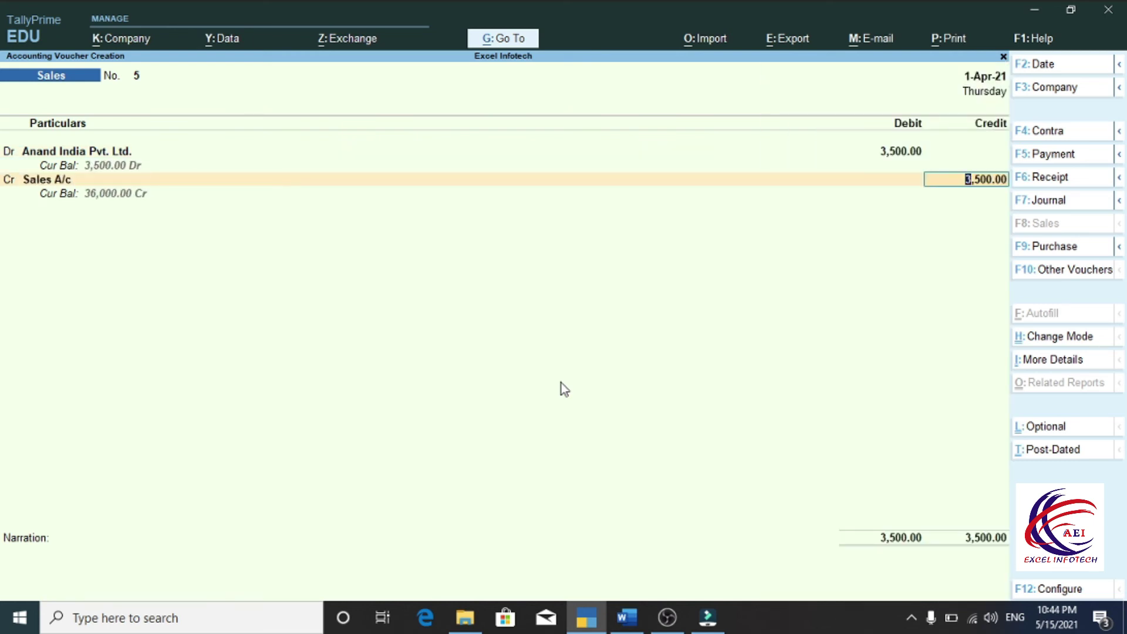
key("Return")
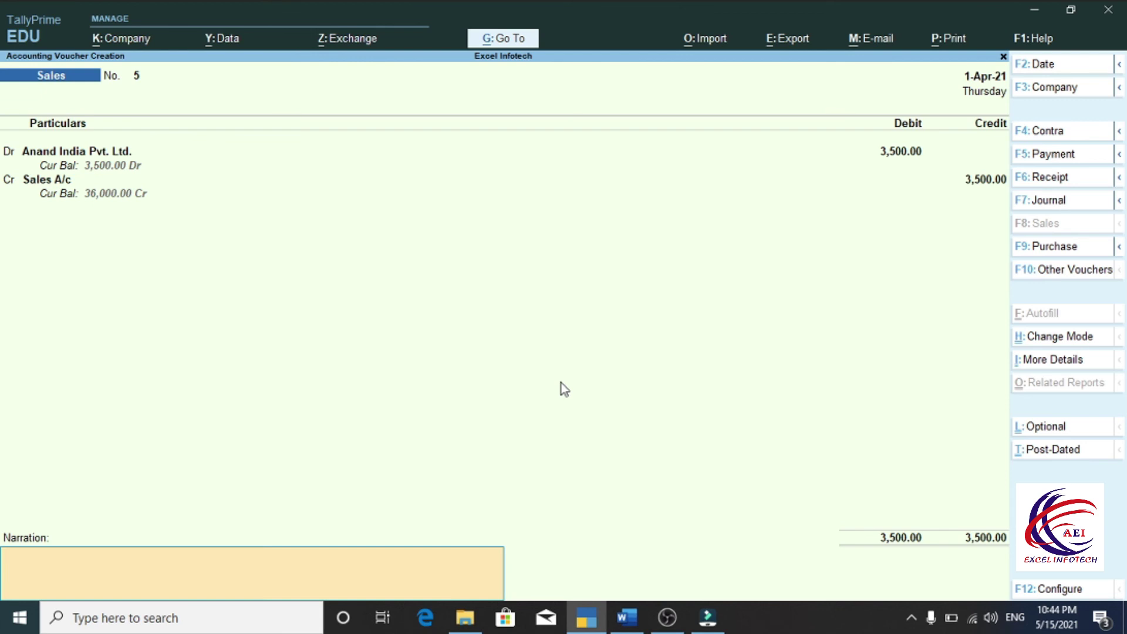
key("Return")
key("Return")
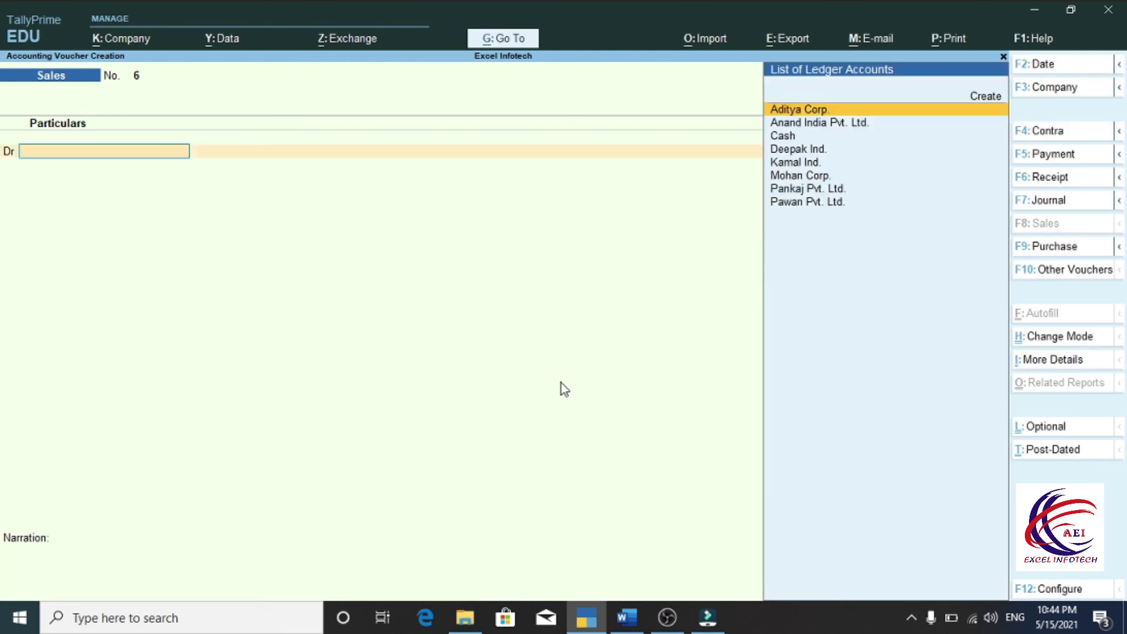
Quit voucher creation and review the recorded sales and purchase vouchers in the Day Book
key("Escape")
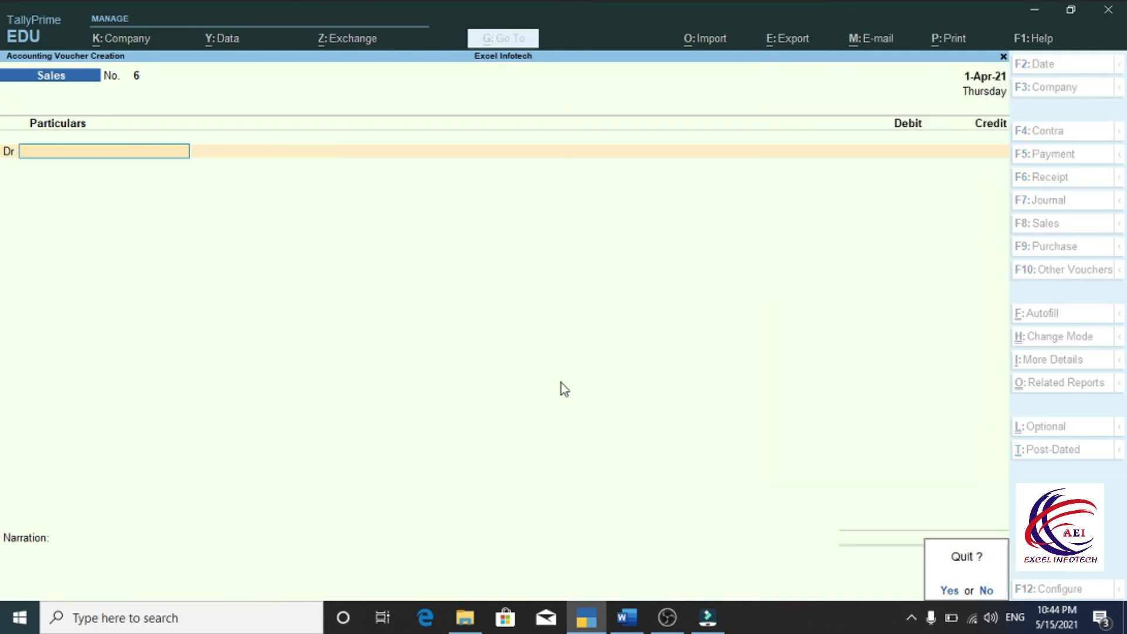
key("Return")
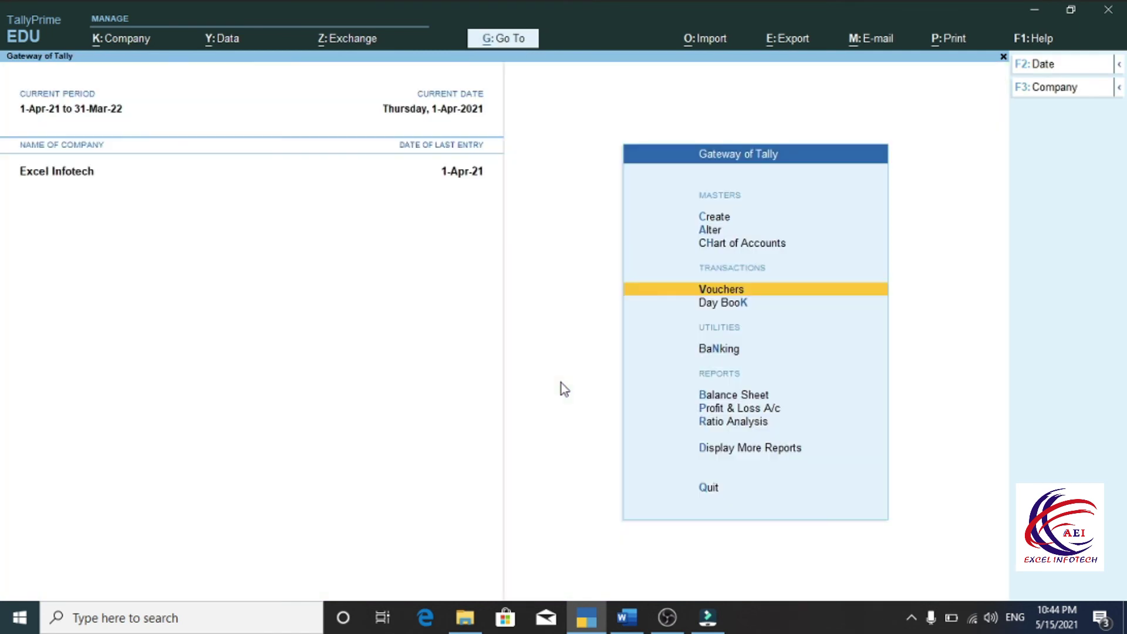
left_click(721, 303)
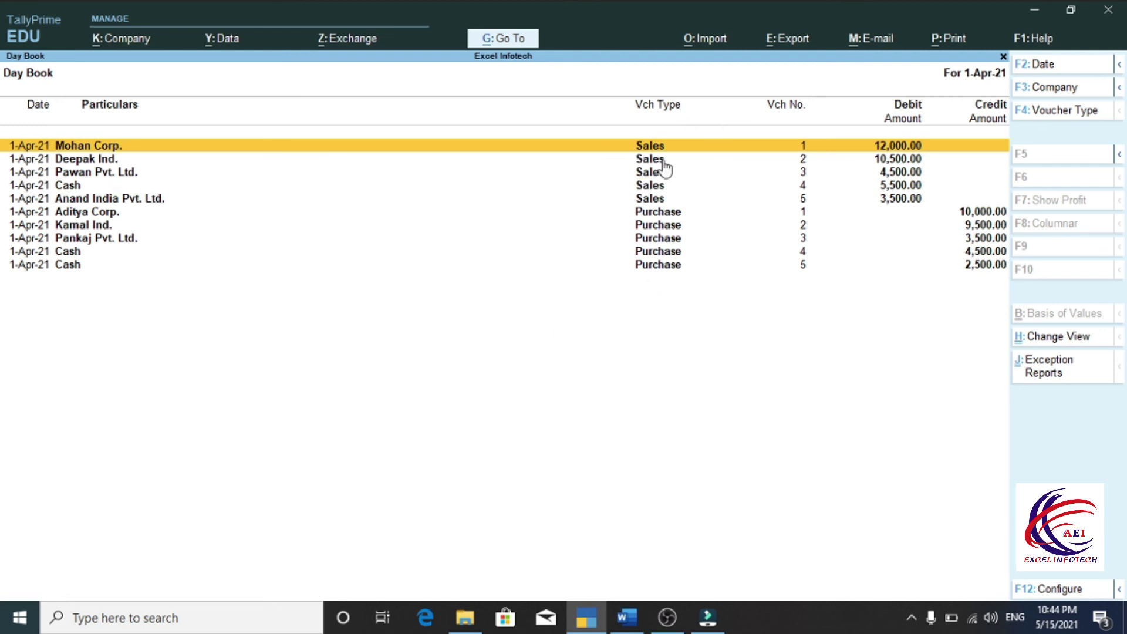
key("Escape")
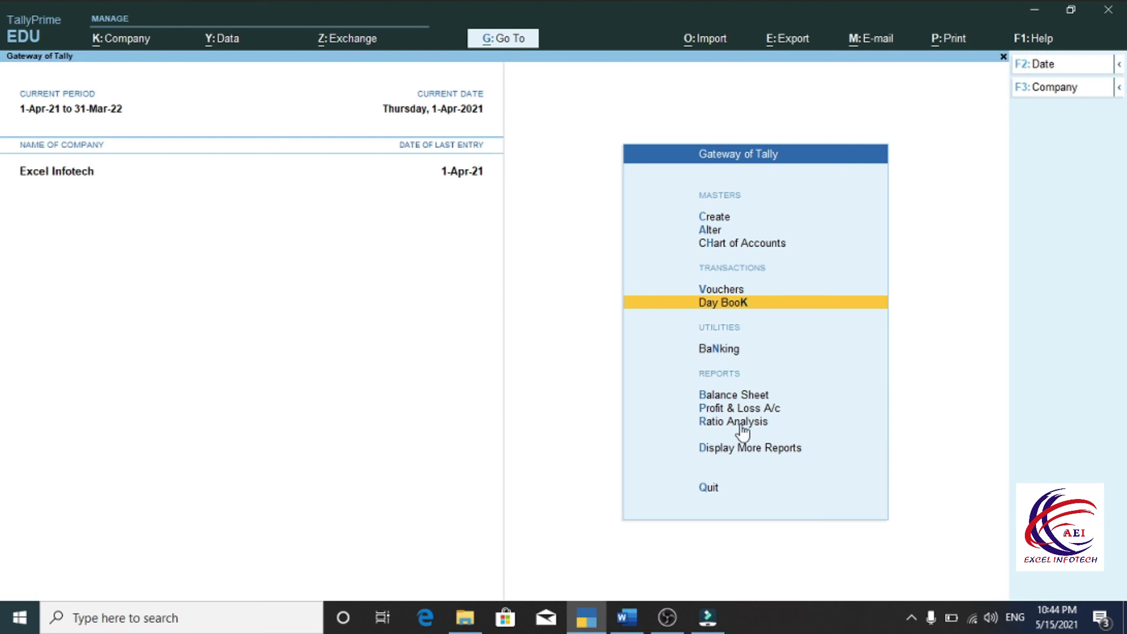
Open the Profit & Loss A/c and compare Purchase Accounts, Sales Accounts and the gross profit
left_click(721, 409)
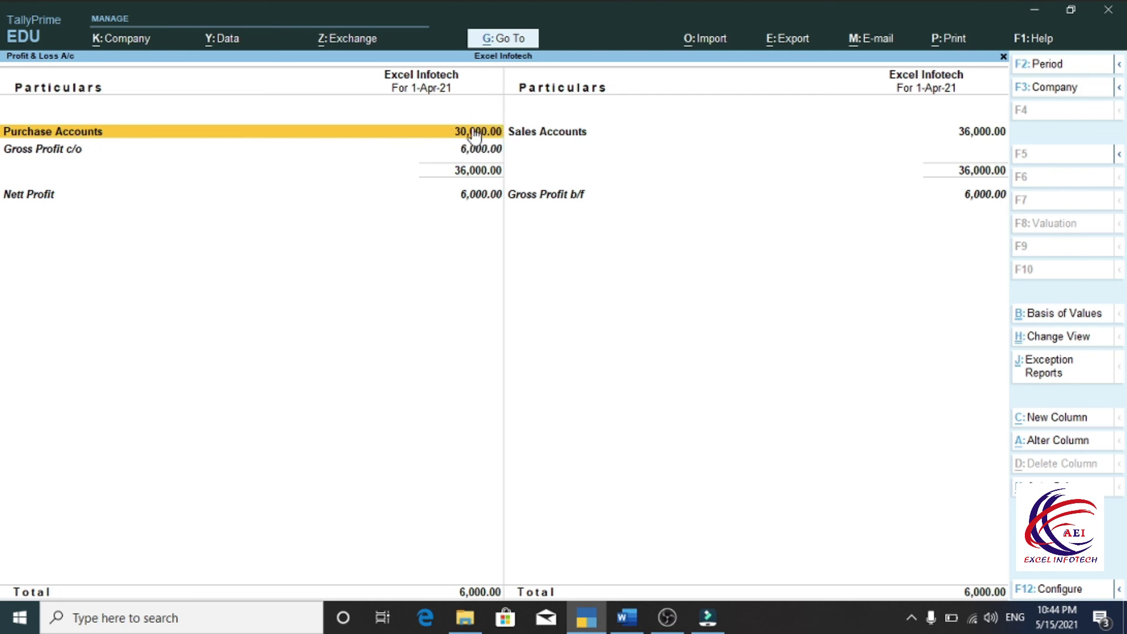
left_click(552, 134)
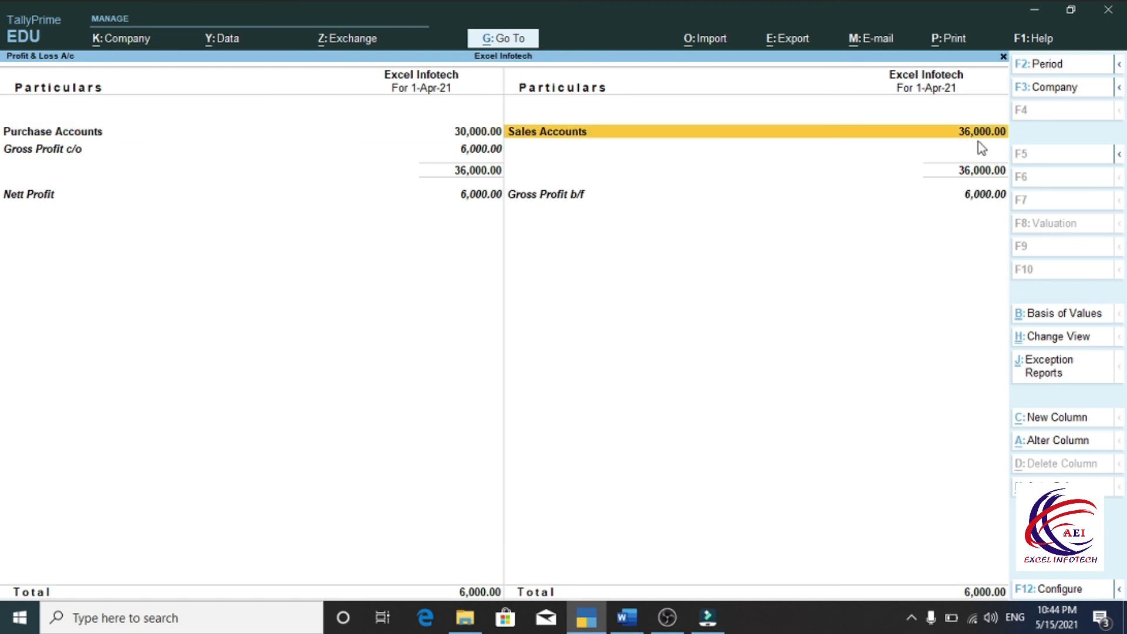
left_click(468, 150)
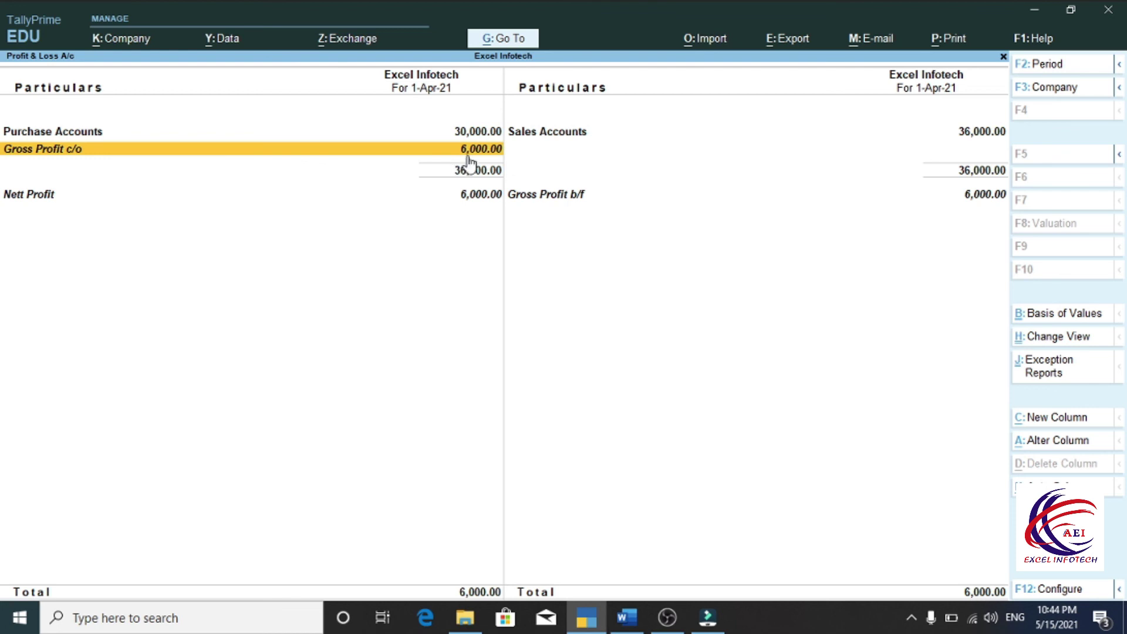
key("Right")
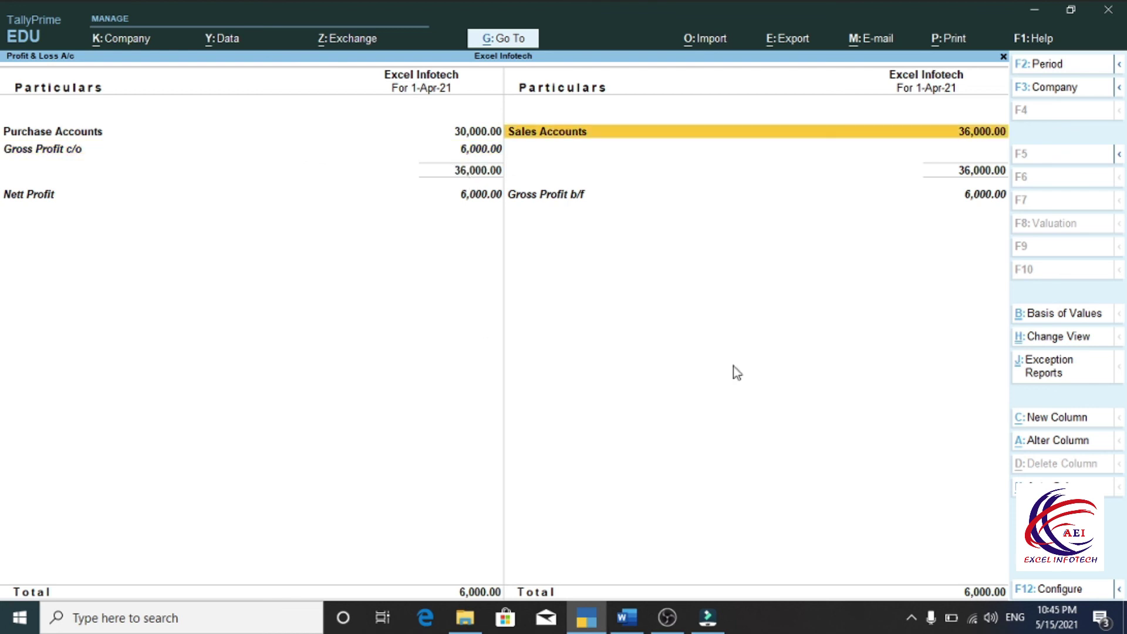
Drill down from Sales Accounts through Sales A/c to the April vouchers, review them, and back out of the reports
left_click(562, 133)
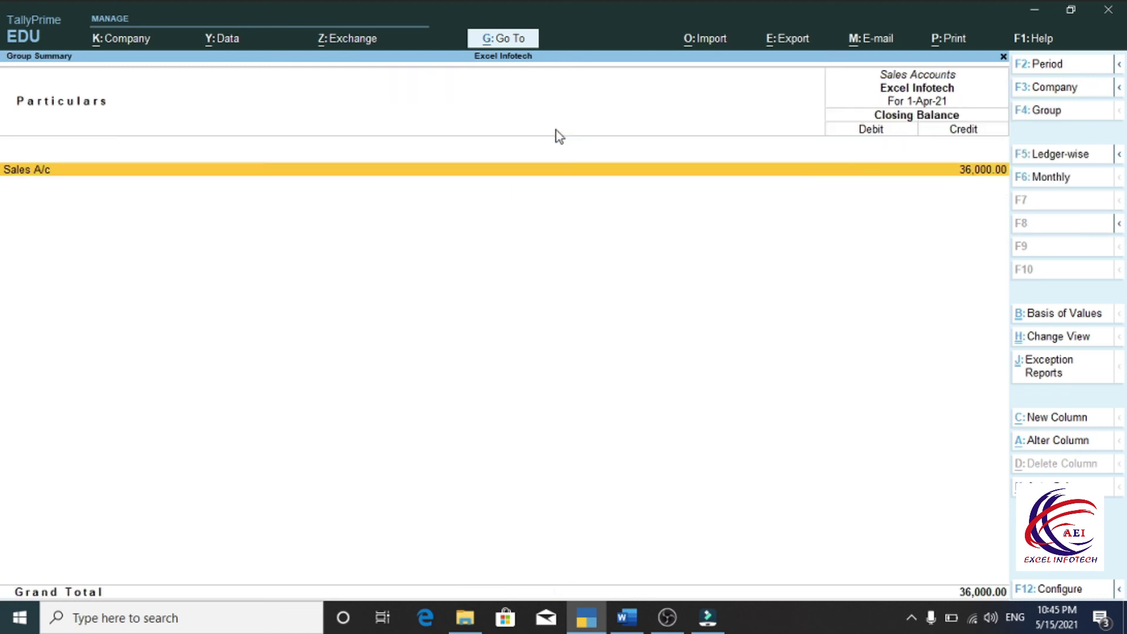
left_click(30, 173)
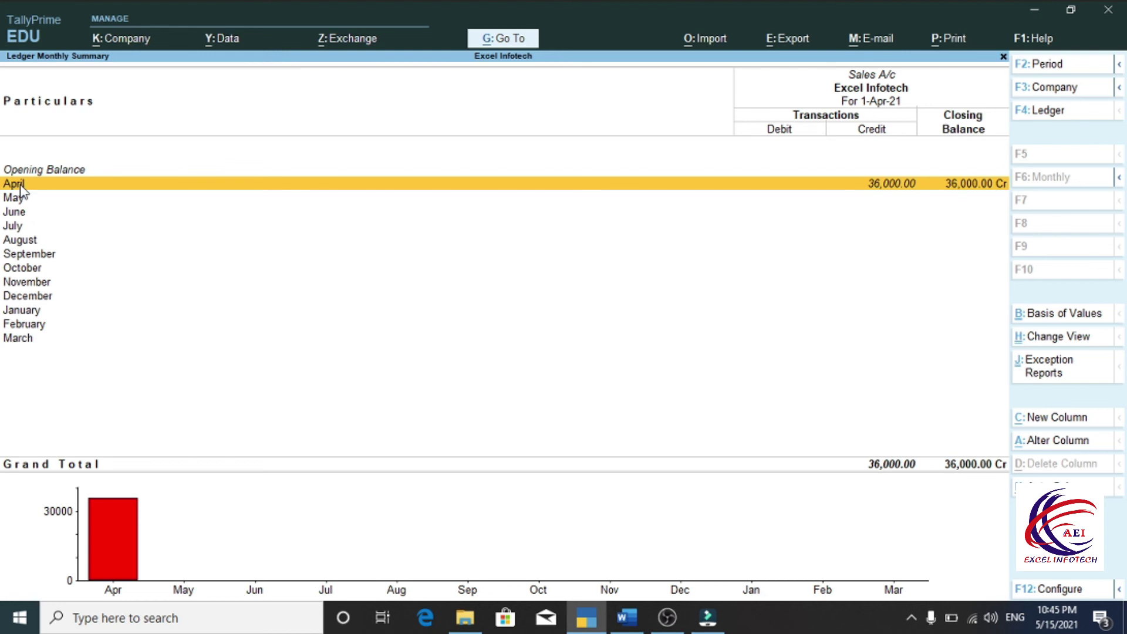
left_click(15, 188)
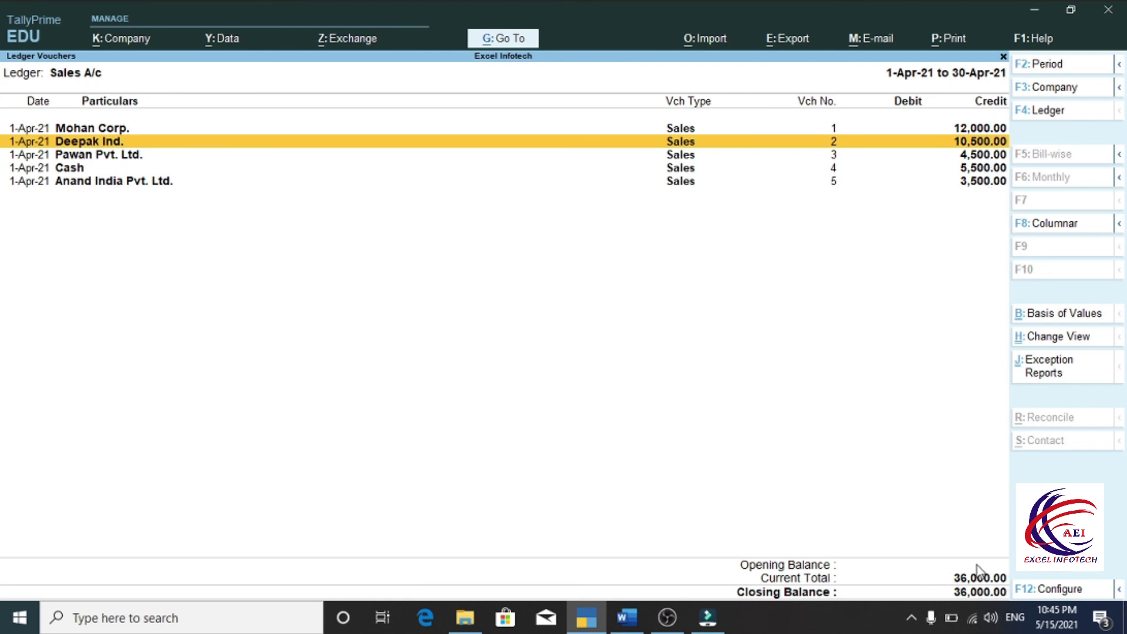
key("Escape")
key("Escape")
key("Escape")
key("Escape")
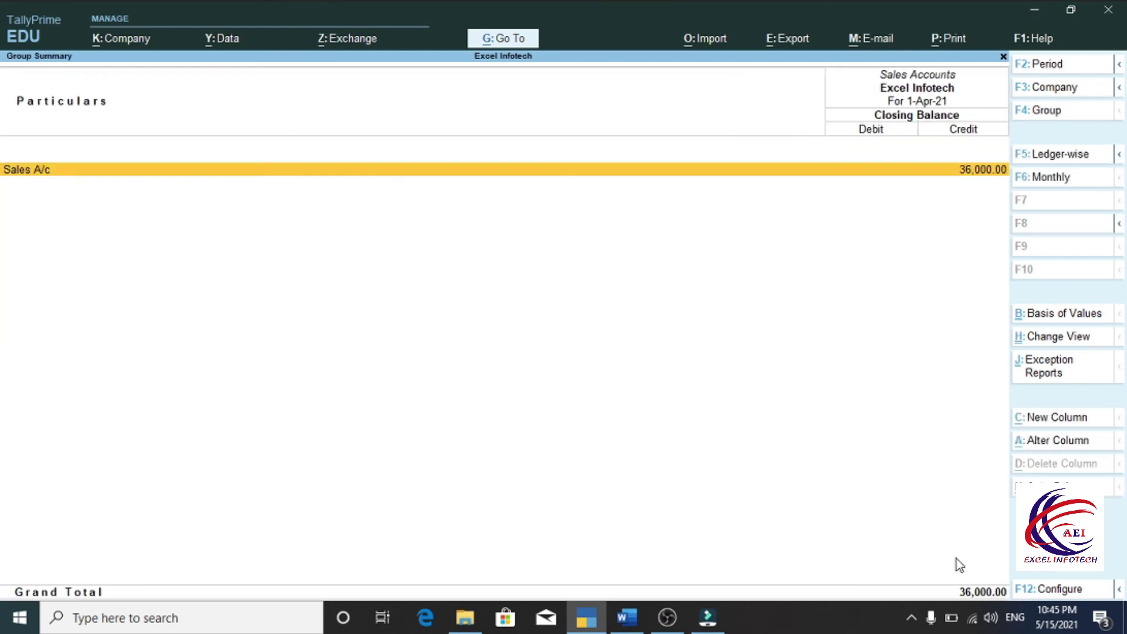